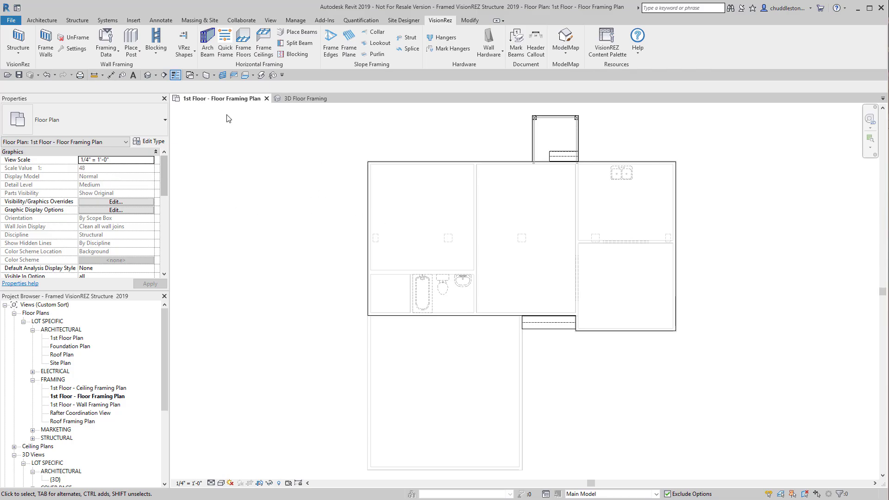
Configure floor framing with the Floor Trusses system and Floor Truss_v2-21, Floor Truss 3 1/2" x 11 7/8", as the common member family.
left_click(244, 51)
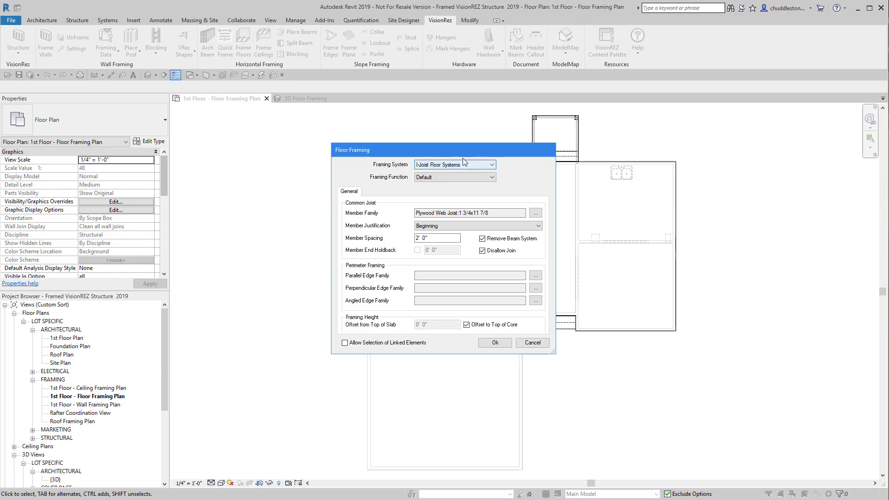
left_click(459, 164)
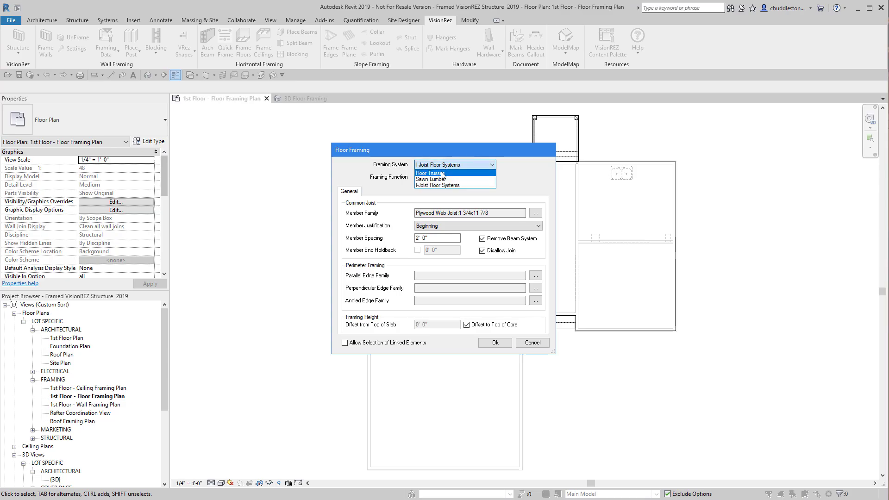
left_click(441, 174)
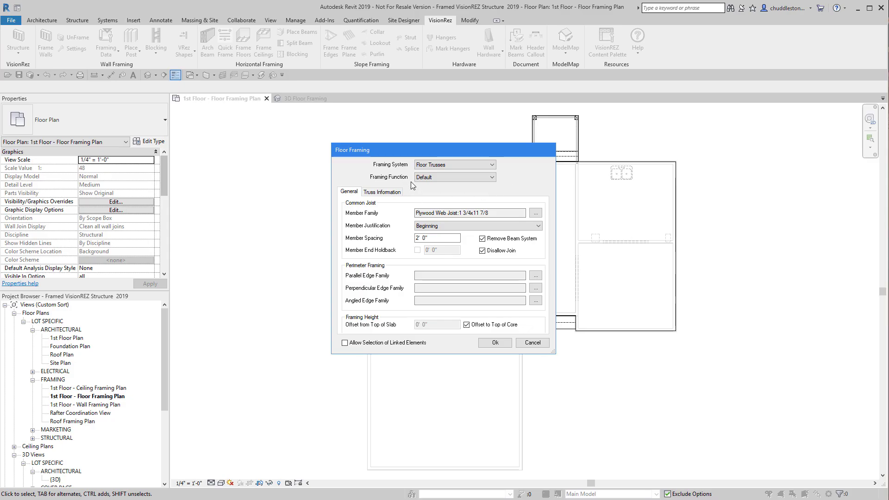
left_click(536, 213)
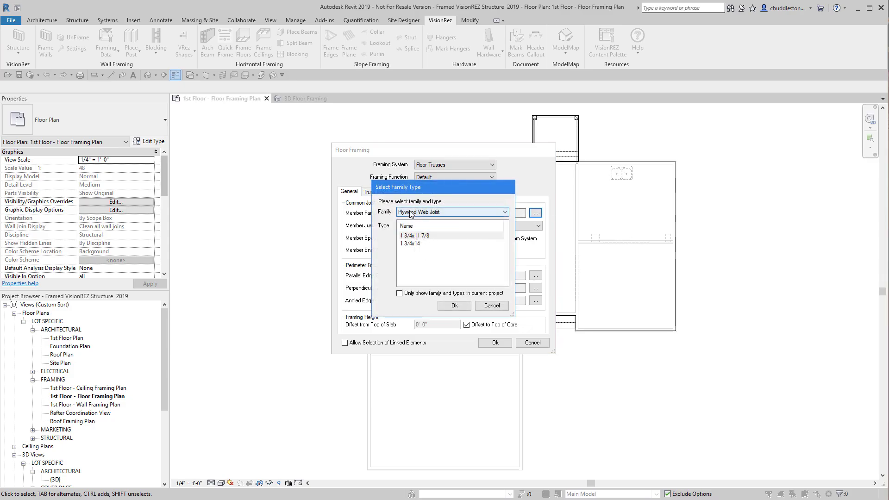
left_click(446, 212)
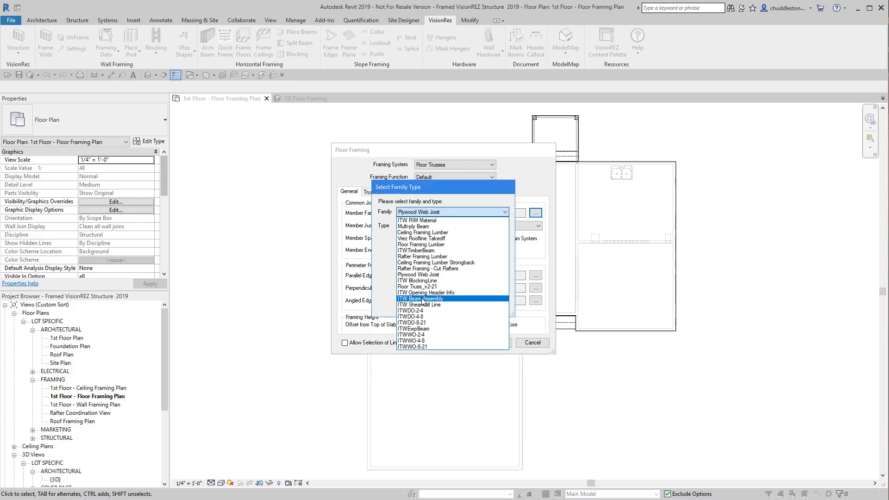
left_click(402, 287)
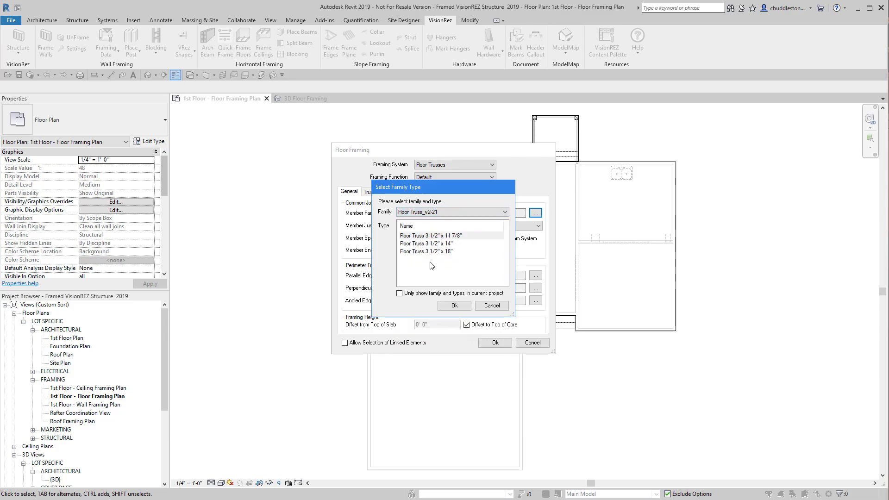
left_click(447, 236)
left_click(453, 307)
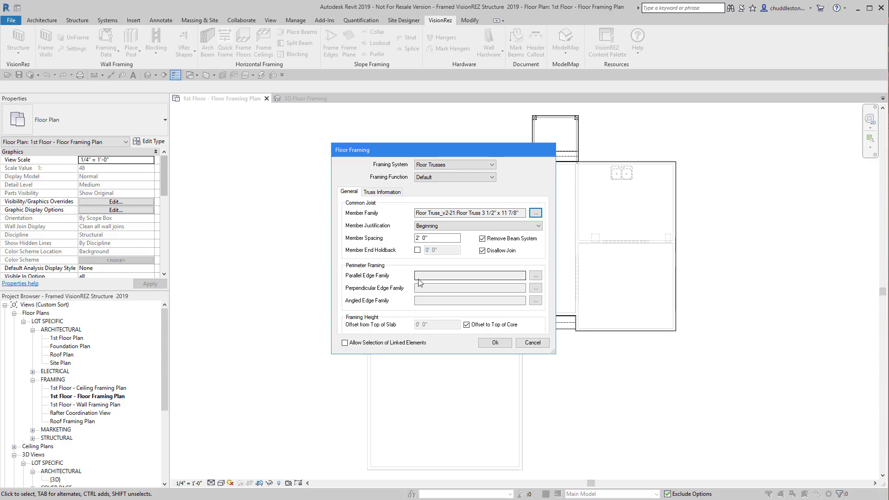
Assign Floor Truss_v2-21, Floor Truss 3 1/2" x 11 7/8", as the parallel edge family of the perimeter framing.
left_click(532, 276)
left_click(427, 214)
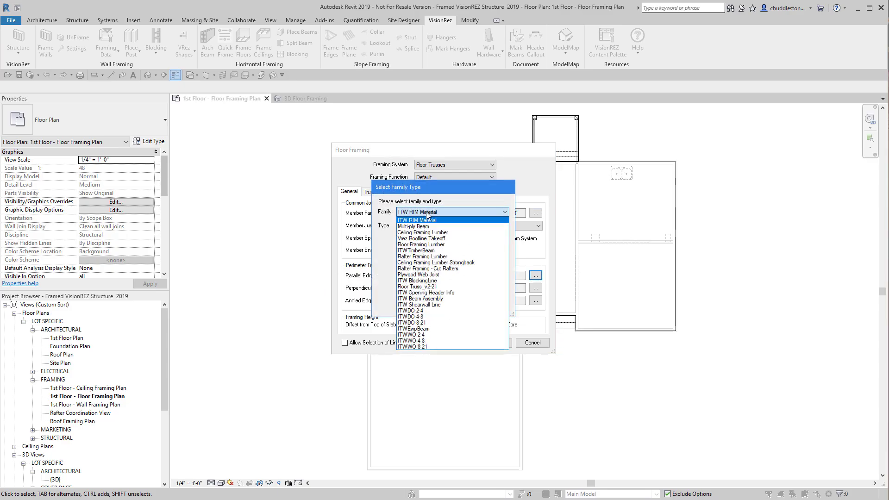
left_click(434, 288)
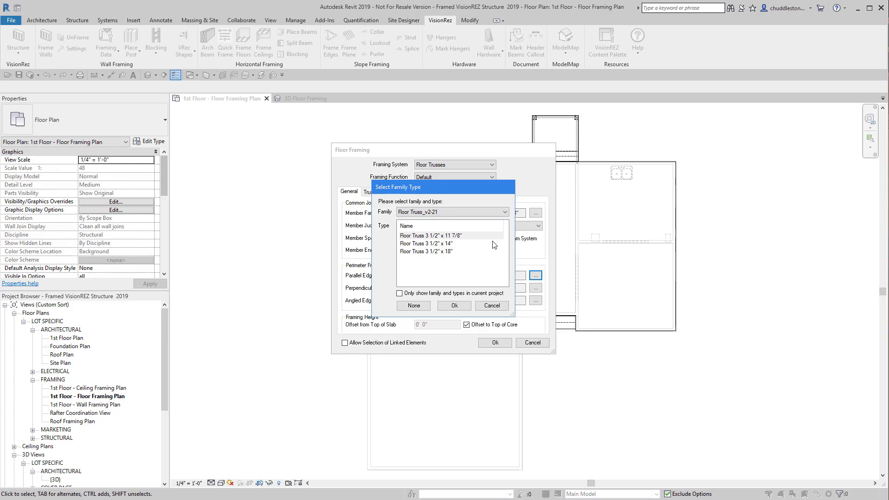
left_click(454, 305)
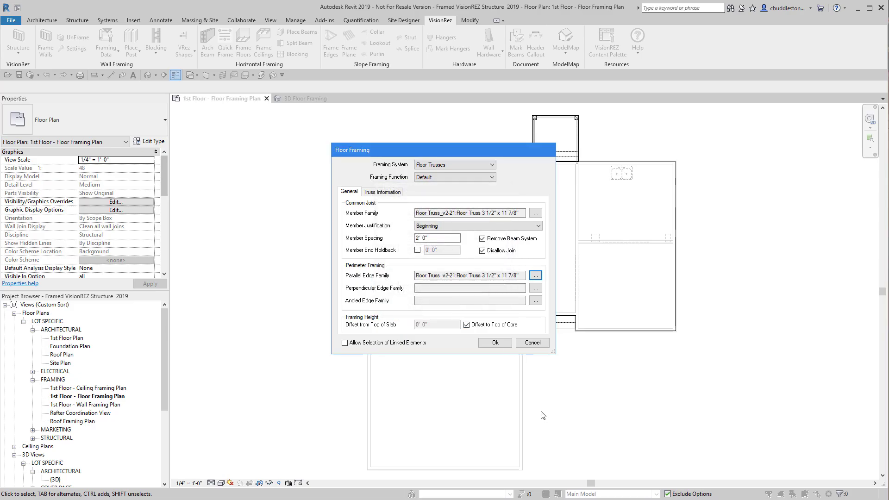
Replace the top-of-core offset with a -3/4" offset from top of slab and frame the main 1st floor slab.
left_click(466, 324)
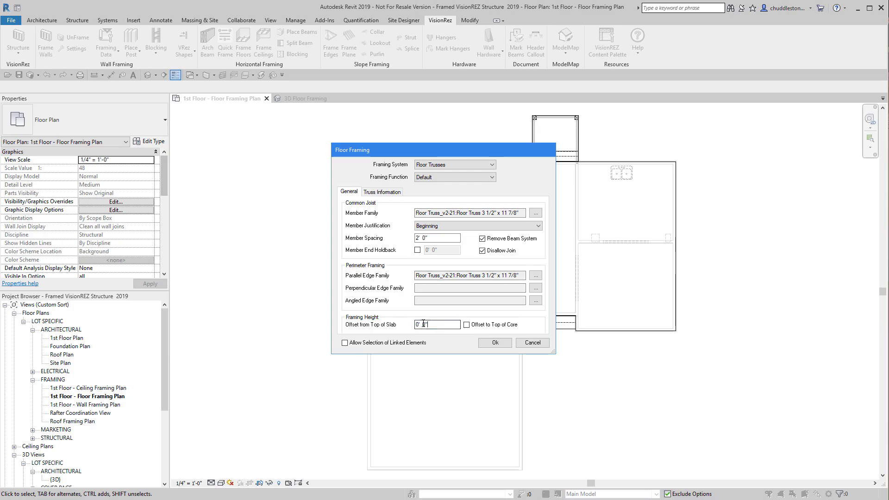
left_click_drag(444, 324, 377, 320)
type("-3/4")
left_click(495, 342)
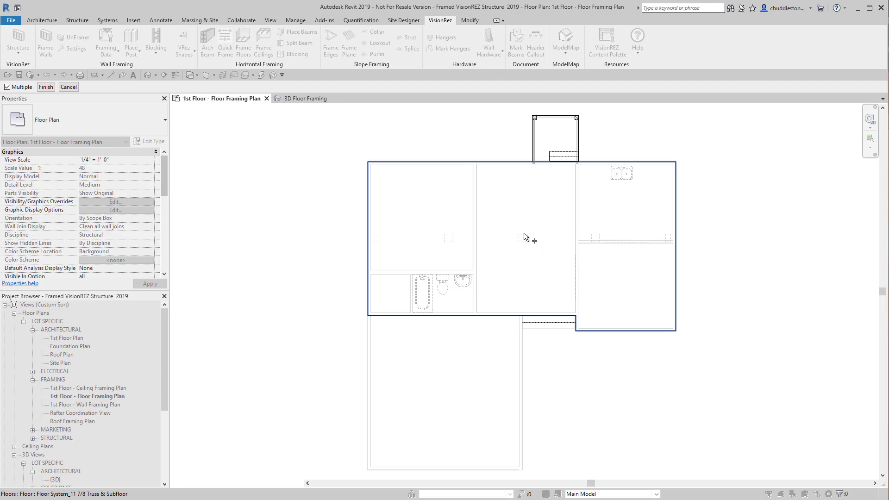
left_click(504, 207)
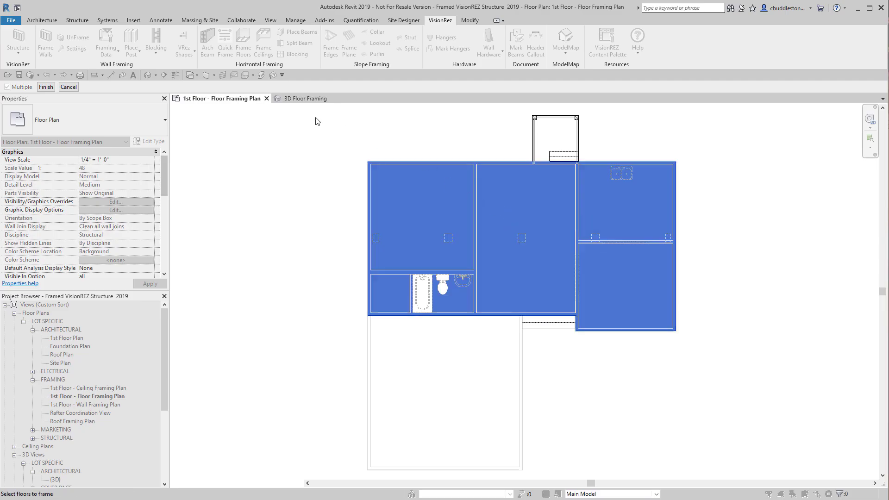
left_click(46, 87)
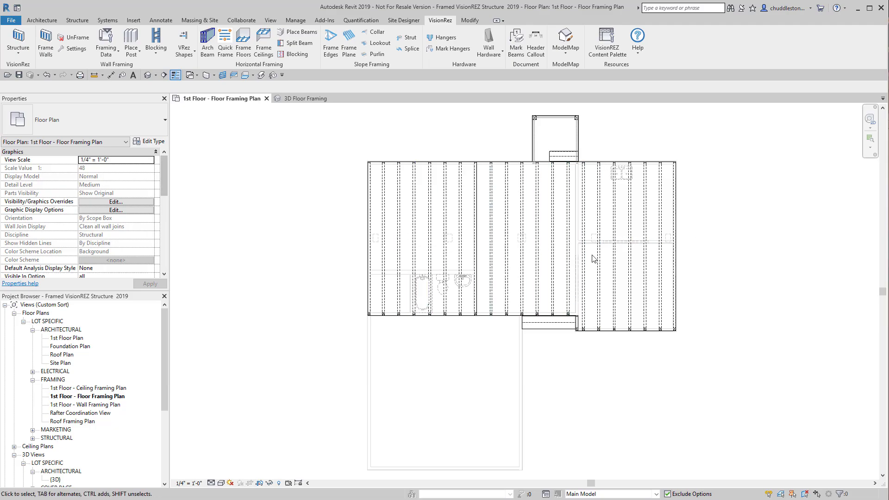
Inspect the truss layout in plan and in the 3D Floor Framing view, ending with a straight front view.
scroll(629, 329, "up", 5)
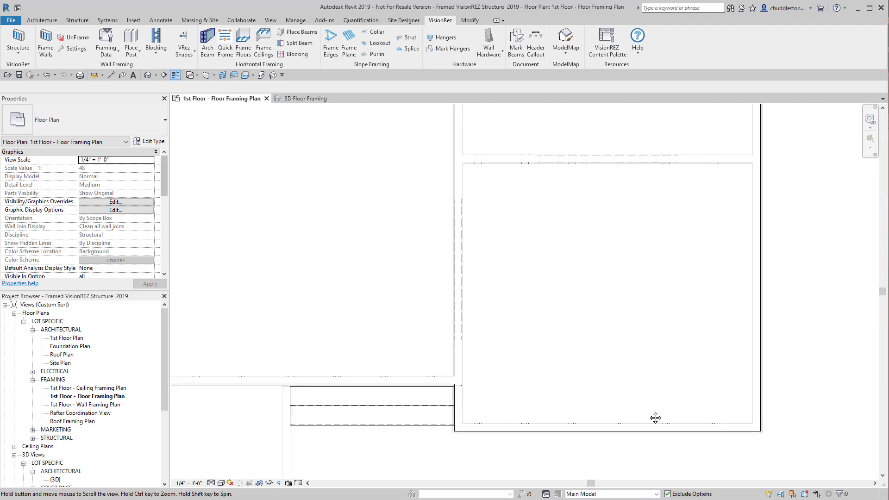
scroll(666, 375, "down", 2)
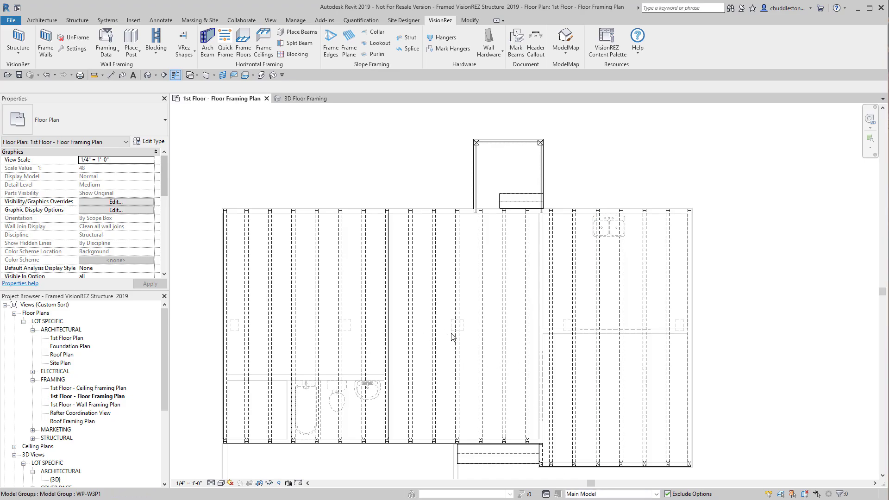
left_click(309, 97)
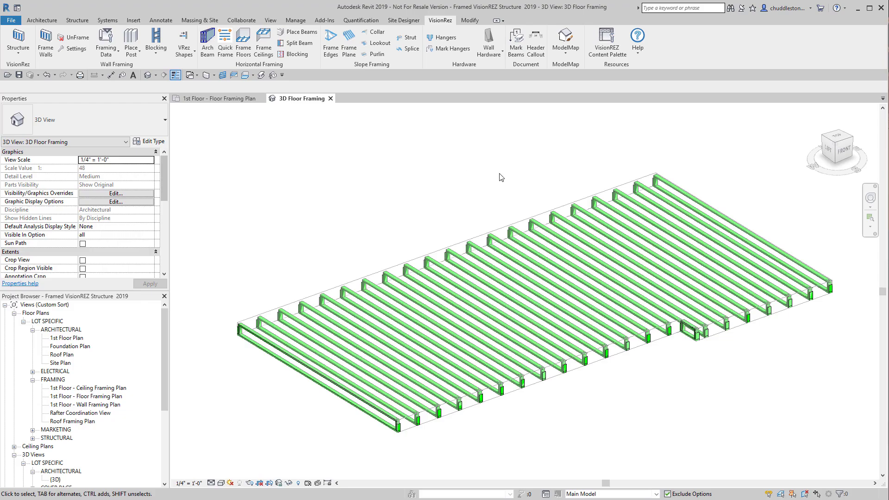
scroll(315, 436, "up", 10)
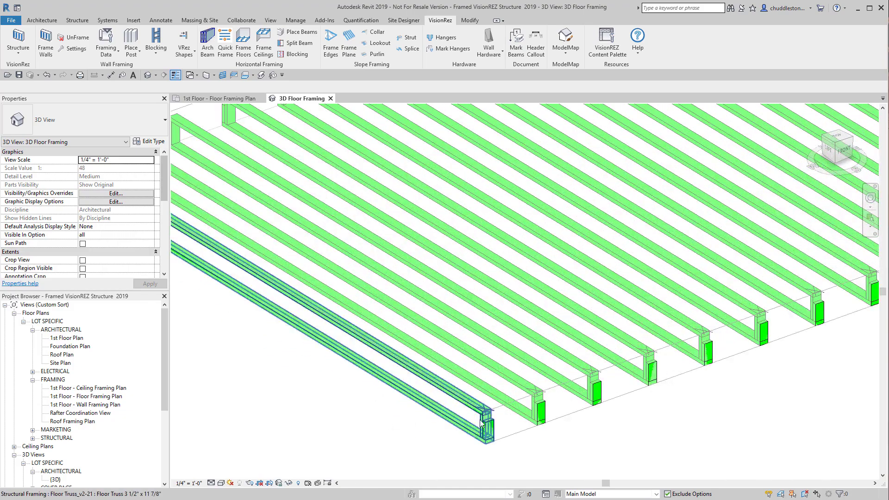
middle_click_drag(415, 351, 437, 428)
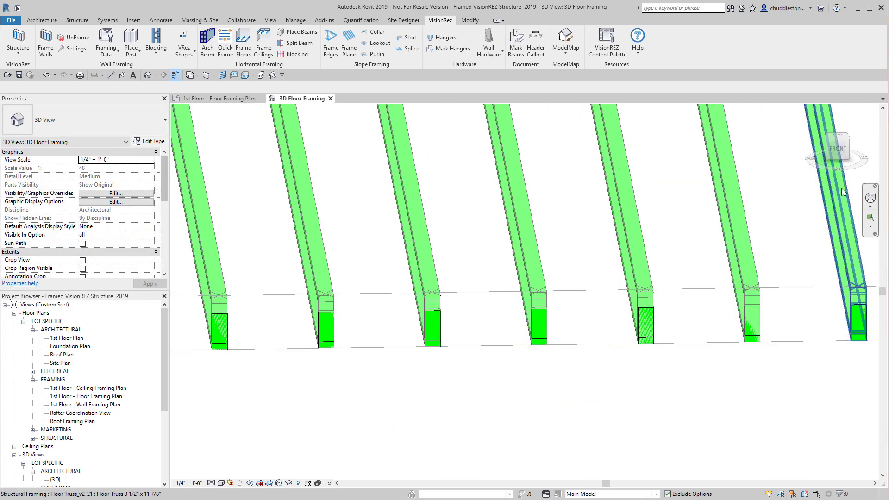
left_click(837, 148)
scroll(491, 297, "up", 6)
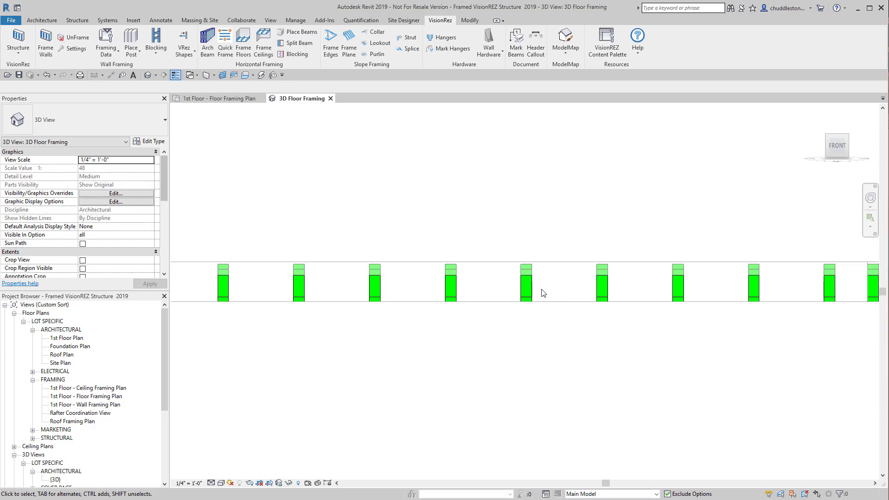
Select the floor in the front view, compare the truss tops with its top surface, and examine the framing in 3D.
left_click(551, 268)
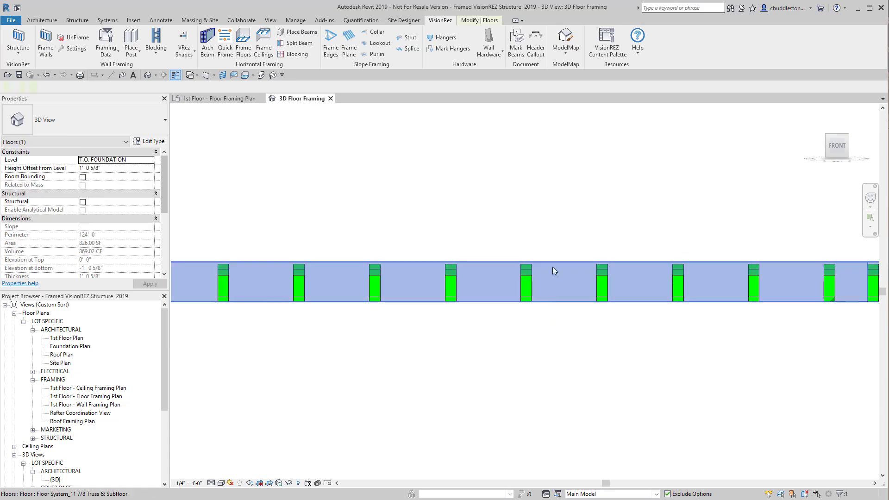
scroll(538, 261, "up", 3)
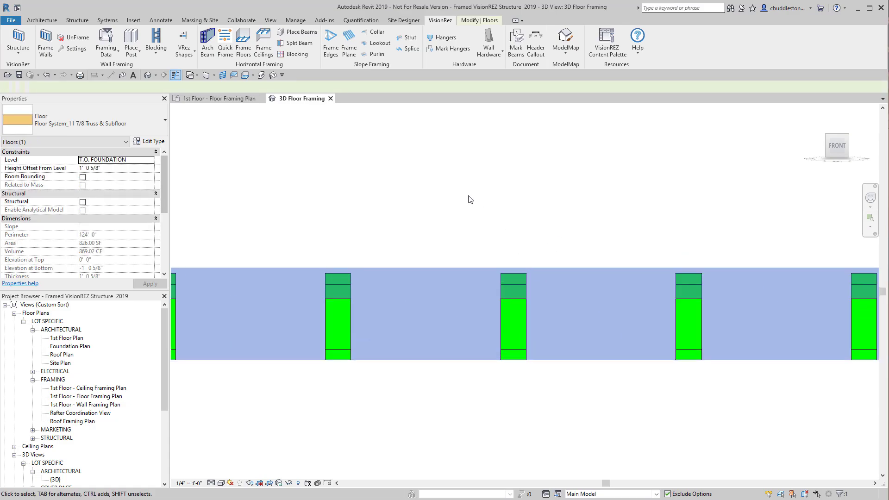
scroll(512, 262, "up", 4)
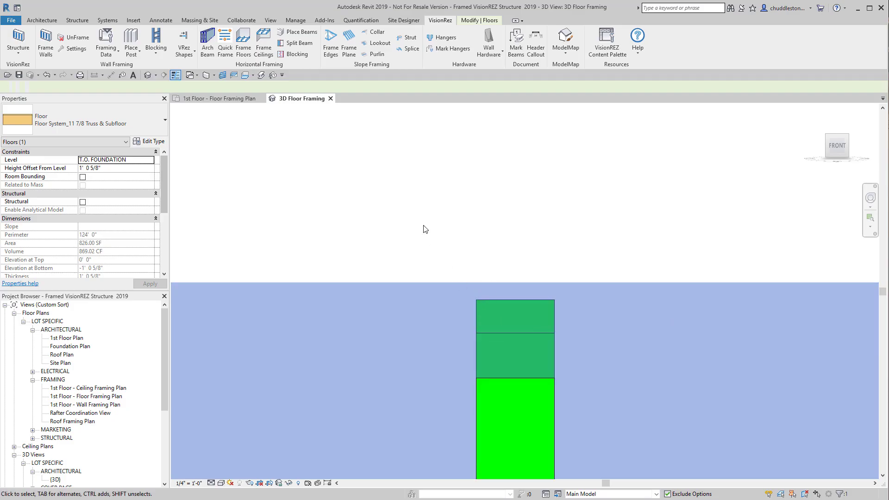
scroll(451, 215, "down", 5)
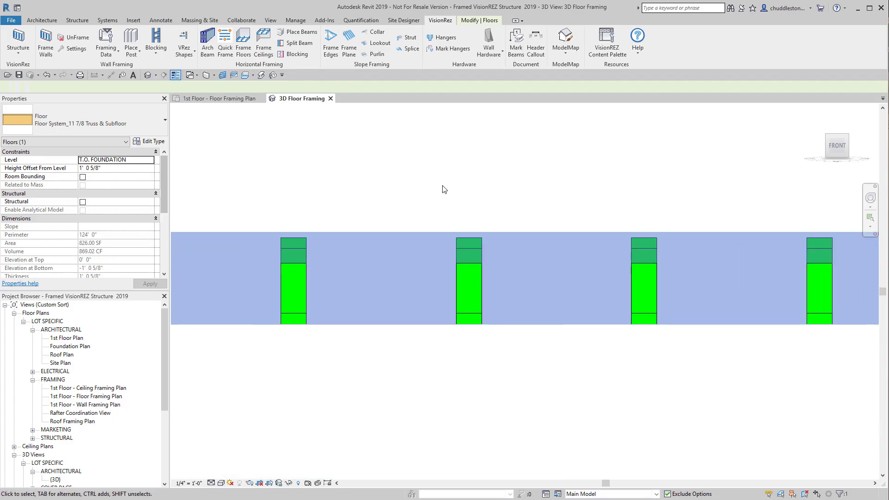
middle_click_drag(445, 189, 579, 306, "shift")
scroll(487, 223, "down", 3)
scroll(579, 306, "down", 1)
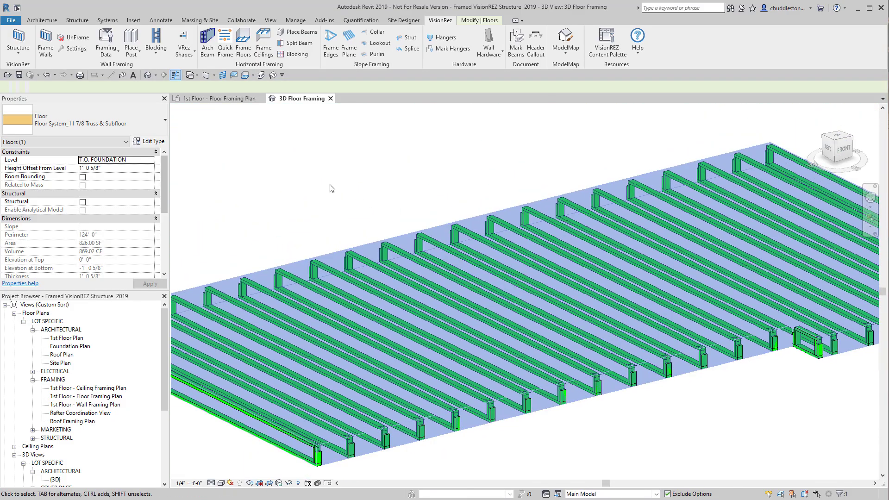
left_click(332, 185)
middle_click_drag(333, 186, 386, 262, "shift")
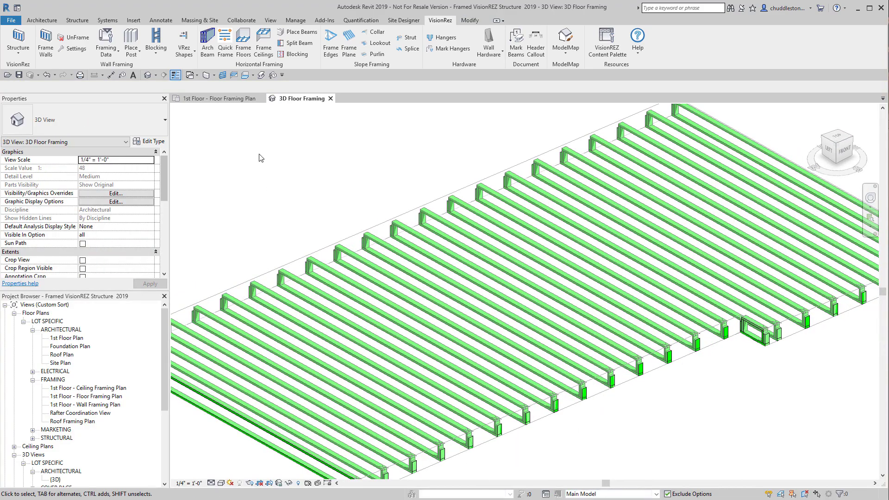
In the 1st Floor framing plan, start Split Beam and select the interior trusses running through the kitchen sink bay.
left_click(220, 98)
middle_click_drag(389, 156, 388, 116)
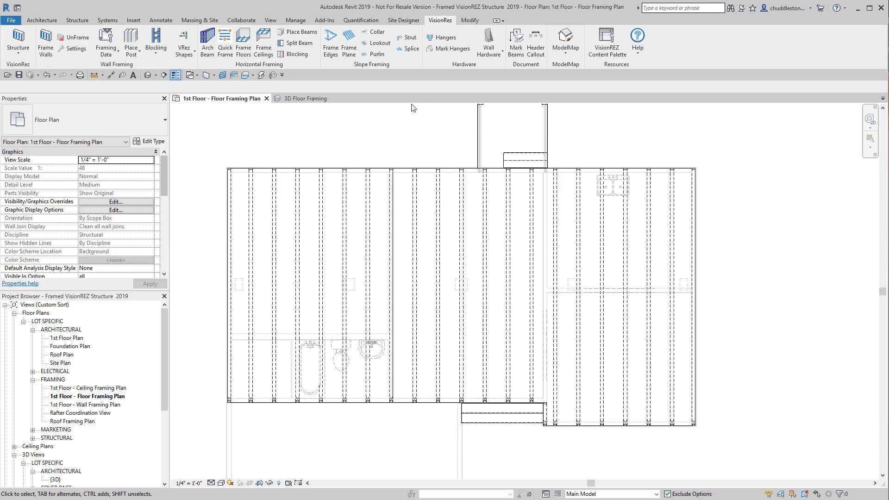
left_click(297, 43)
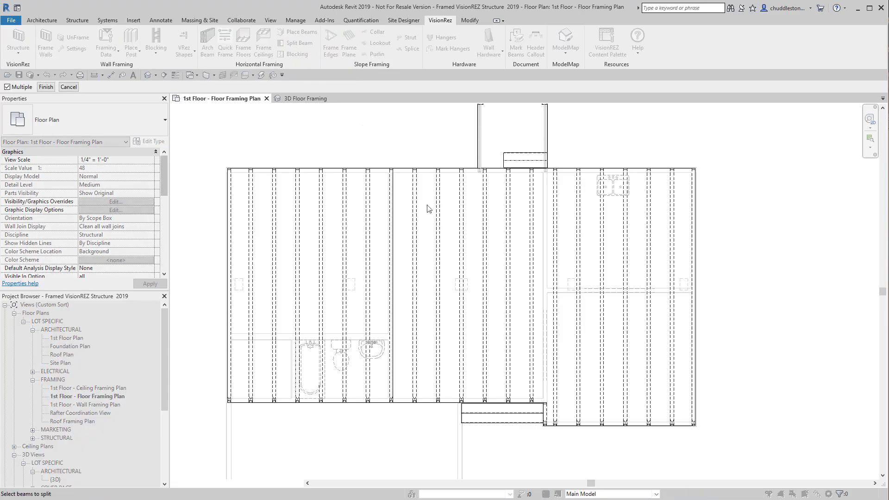
scroll(599, 274, "up", 4)
scroll(695, 275, "down", 2)
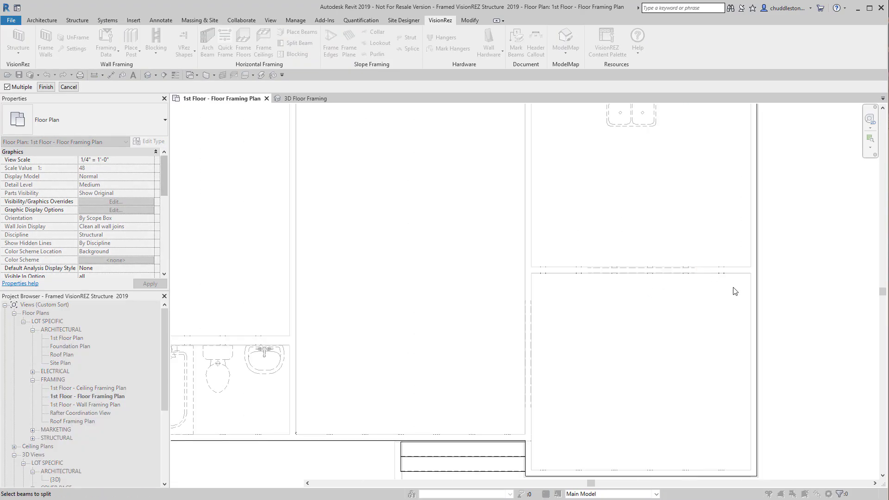
left_click_drag(743, 287, 537, 304)
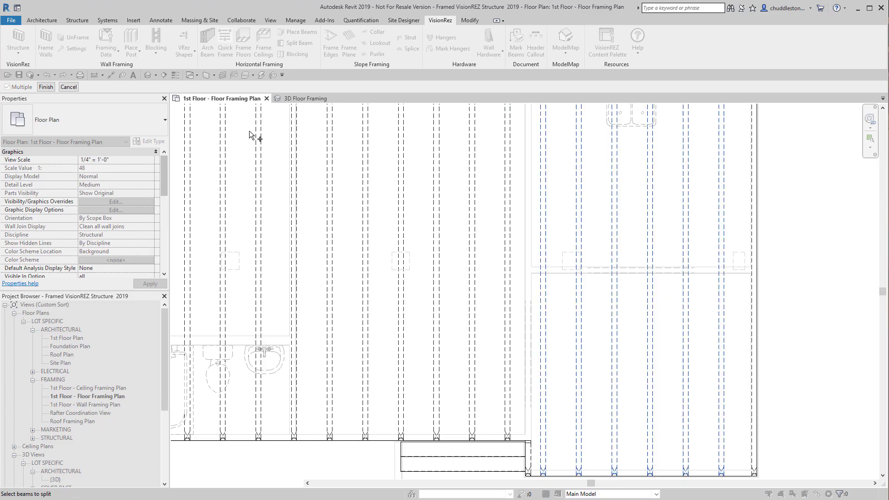
left_click(46, 86)
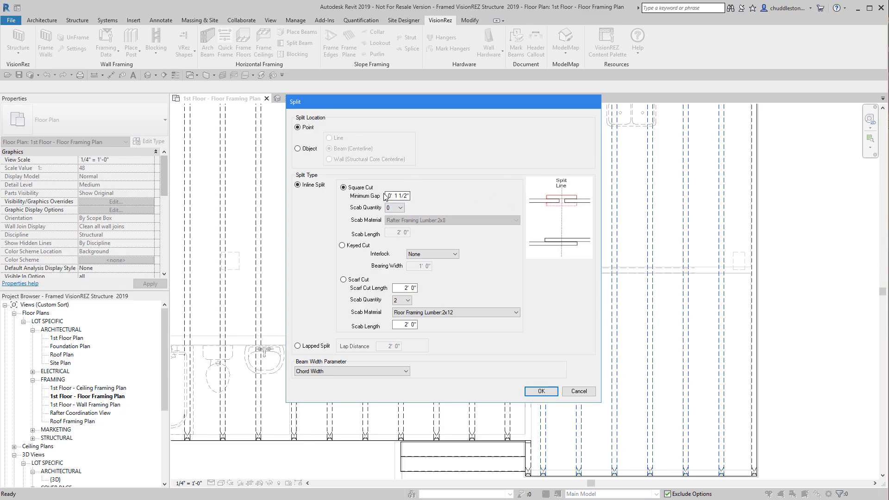
Split the selected trusses with a square cut and 0 minimum gap at the centerline of the pad near the bay's interior wall.
left_click_drag(387, 198, 428, 190)
type("0")
left_click(541, 390)
scroll(567, 259, "up", 4)
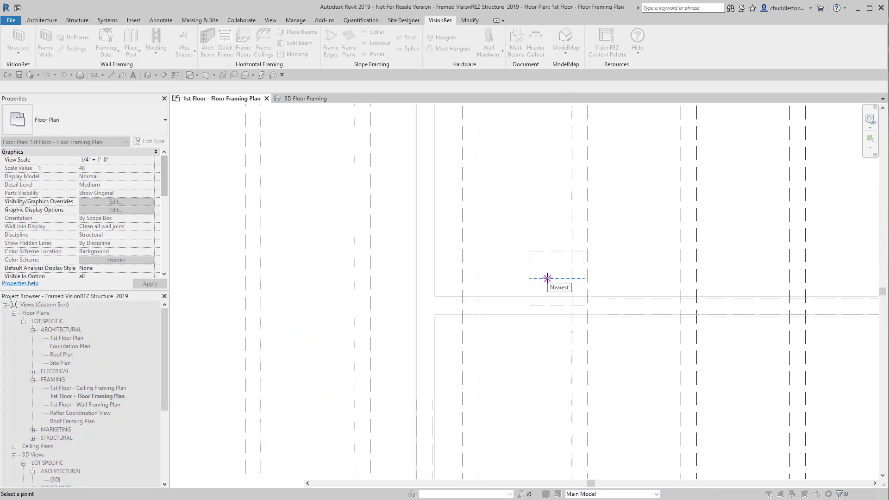
left_click(547, 278)
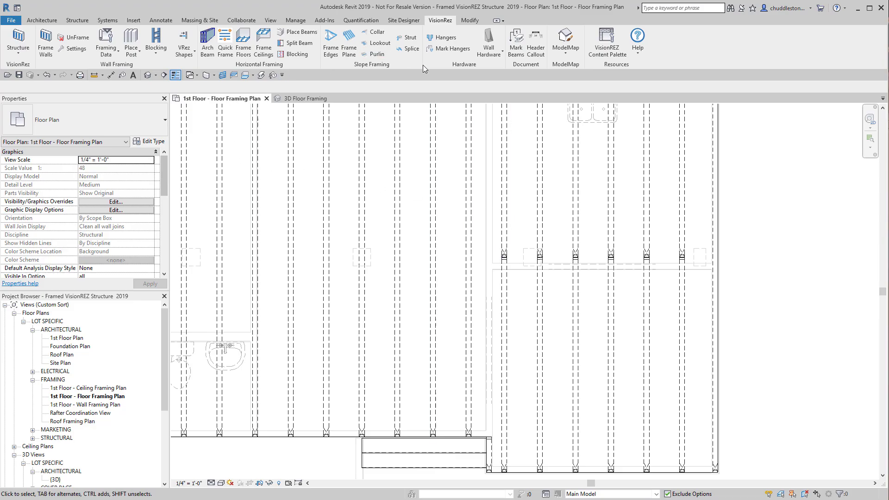
Start Place Beams, compare the available beam alignment options, and accept the Dropped alignment.
left_click(297, 33)
left_click(362, 208)
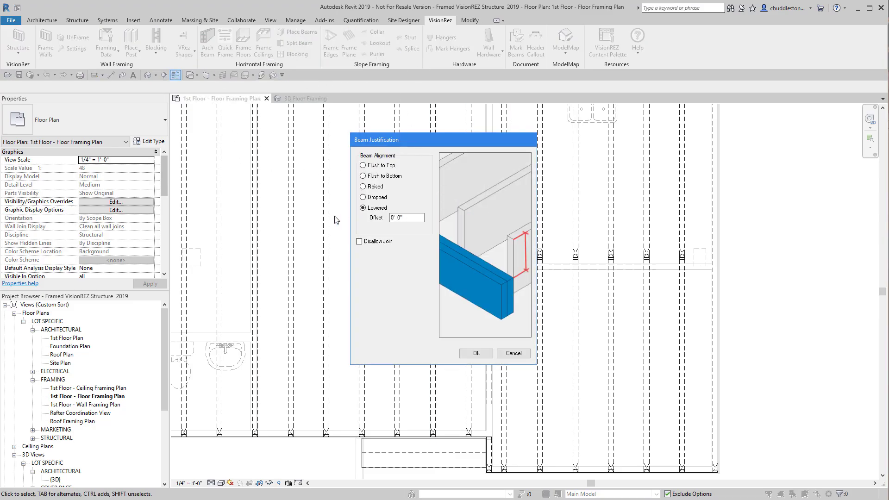
left_click(363, 197)
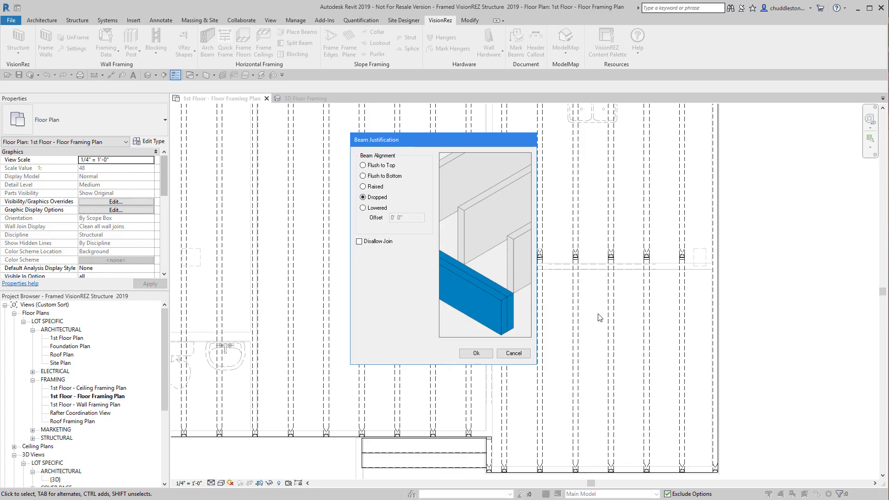
left_click(363, 187)
left_click(363, 176)
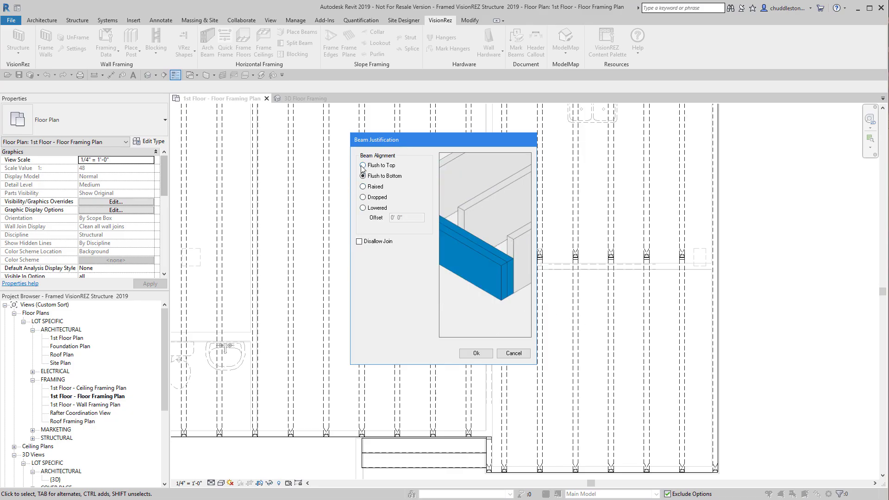
left_click(363, 165)
left_click(363, 208)
left_click(363, 197)
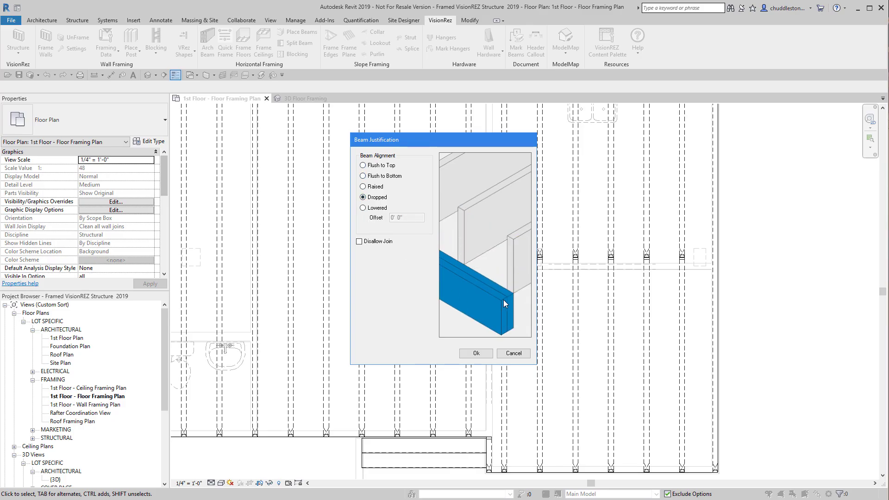
left_click(473, 354)
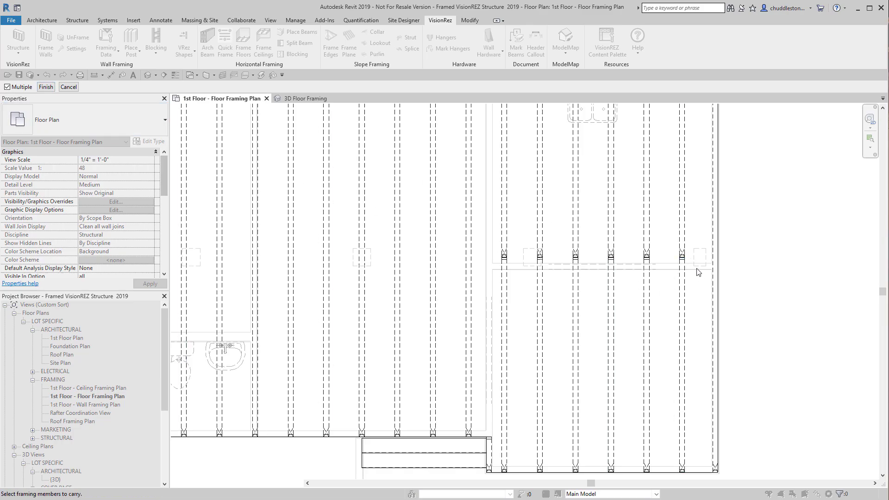
Select all the floor trusses crossing the pad line as the framing members for the beam to carry.
scroll(718, 270, "up", 3)
scroll(723, 224, "up", 2)
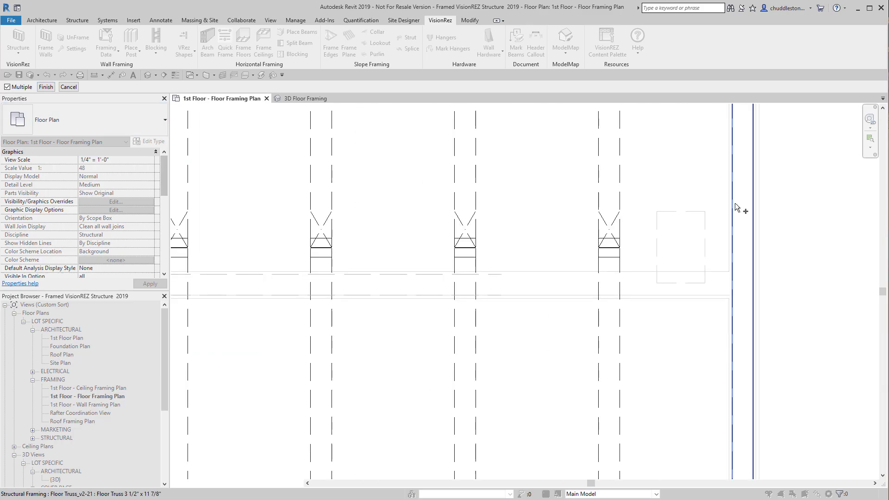
left_click_drag(741, 203, 520, 222)
scroll(454, 211, "down", 5)
middle_click_drag(519, 223, 804, 209)
left_click_drag(520, 222, 366, 195)
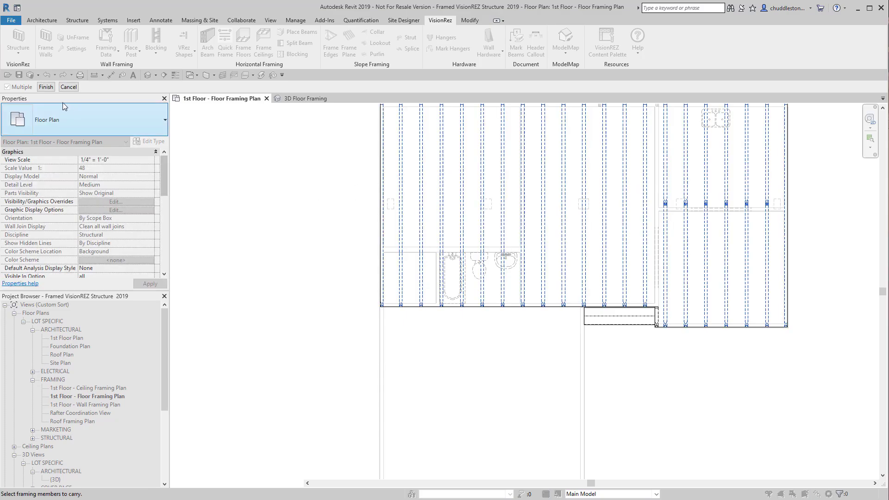
left_click(45, 87)
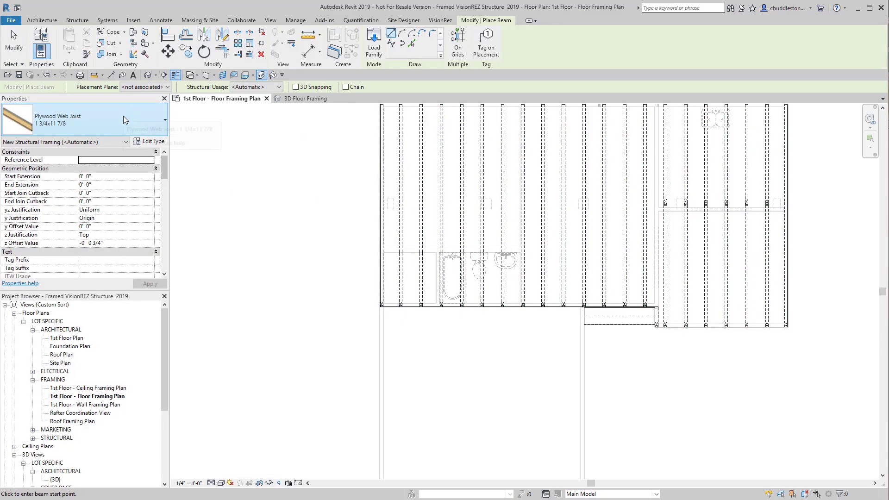
Draw a Multi-ply Beam of type 3X - 2x12 MULTI BEAM from the center of the westernmost pad to the center of the easternmost pad.
left_click(123, 116)
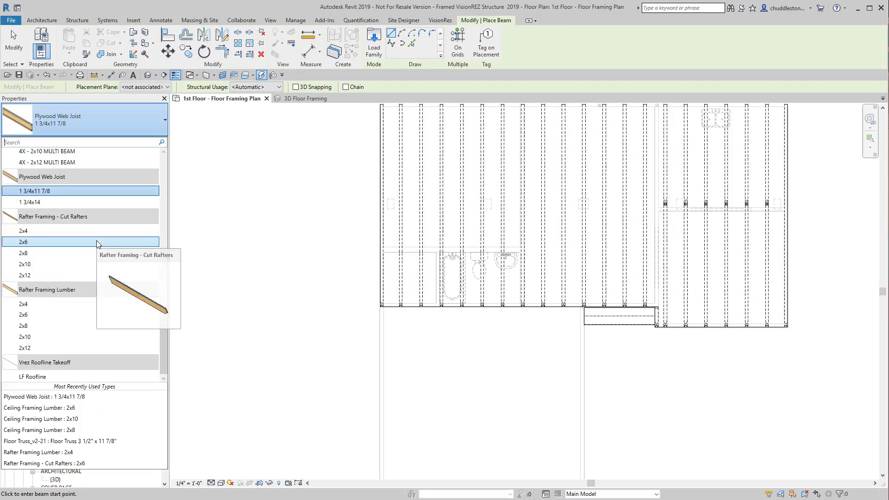
scroll(88, 225, "up", 3)
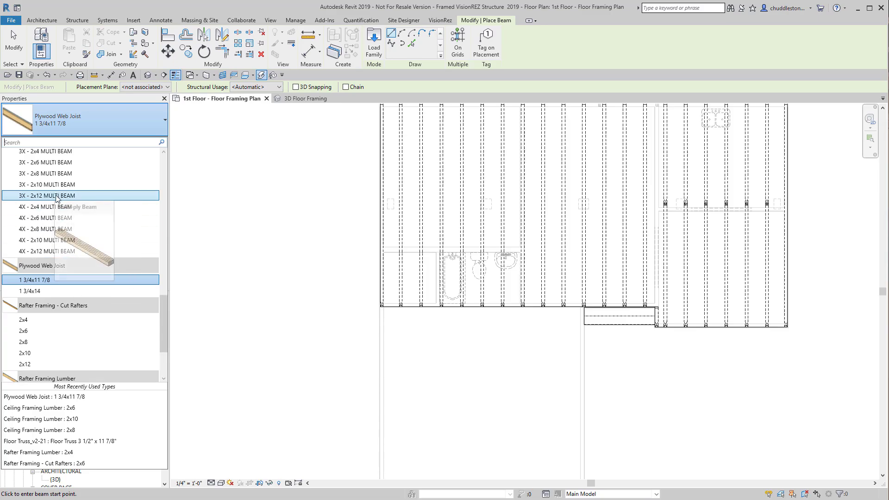
left_click(41, 196)
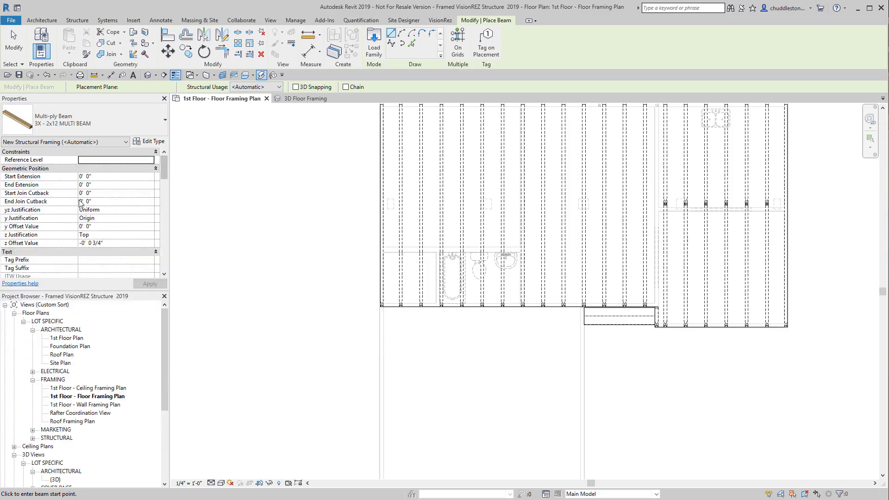
scroll(391, 192, "up", 3)
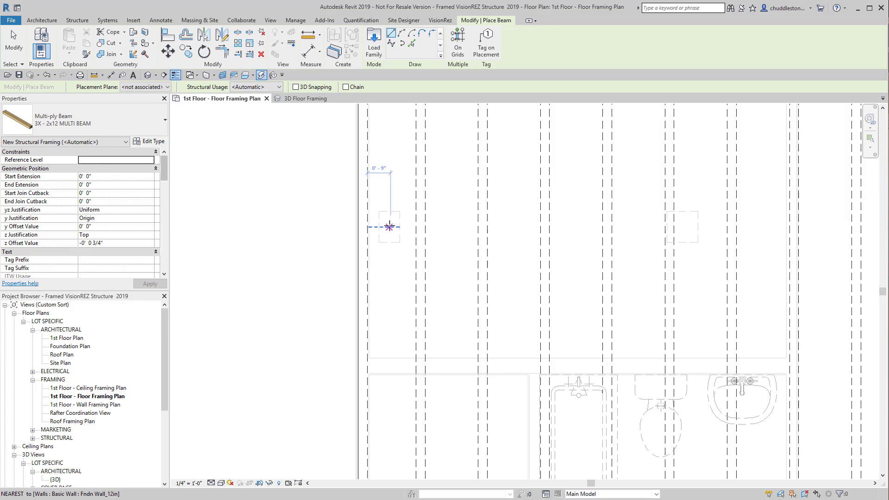
left_click(392, 227)
scroll(463, 232, "down", 5)
scroll(461, 250, "up", 5)
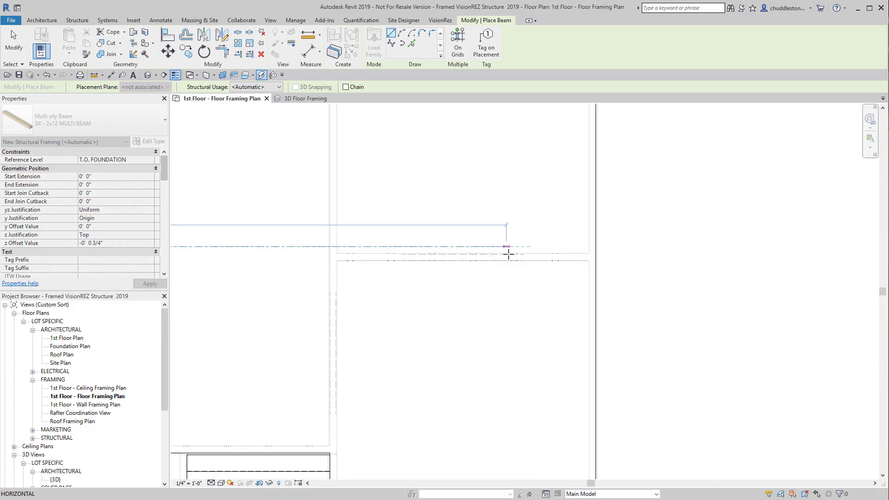
scroll(504, 246, "up", 4)
left_click(580, 243)
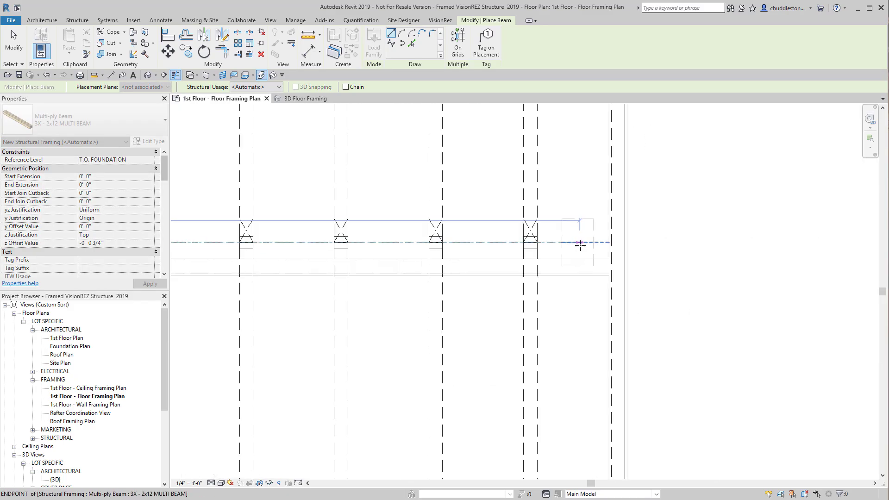
key("Escape")
key("Escape")
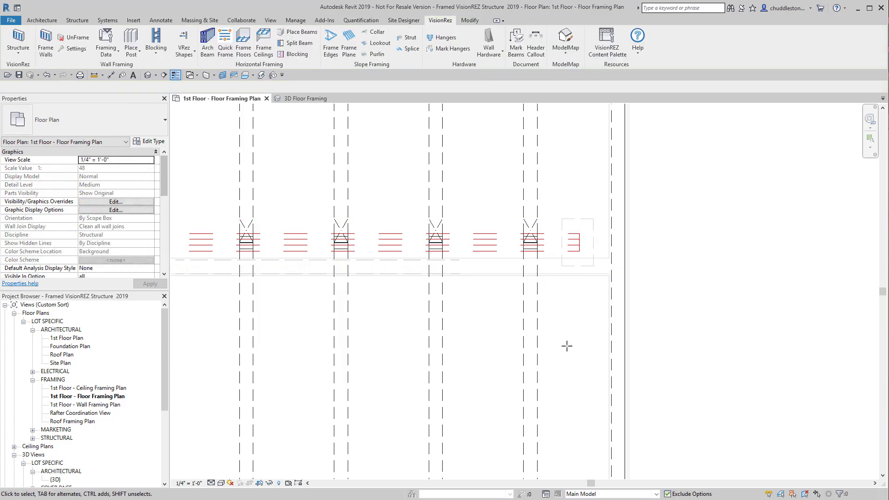
Examine the dropped beam beneath the trusses from several angles in the 3D Floor Framing view.
scroll(571, 354, "down", 6)
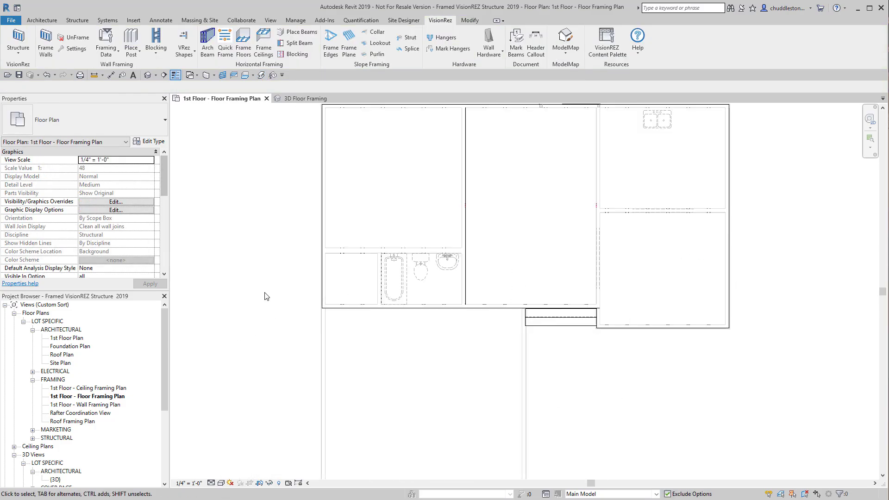
left_click(301, 98)
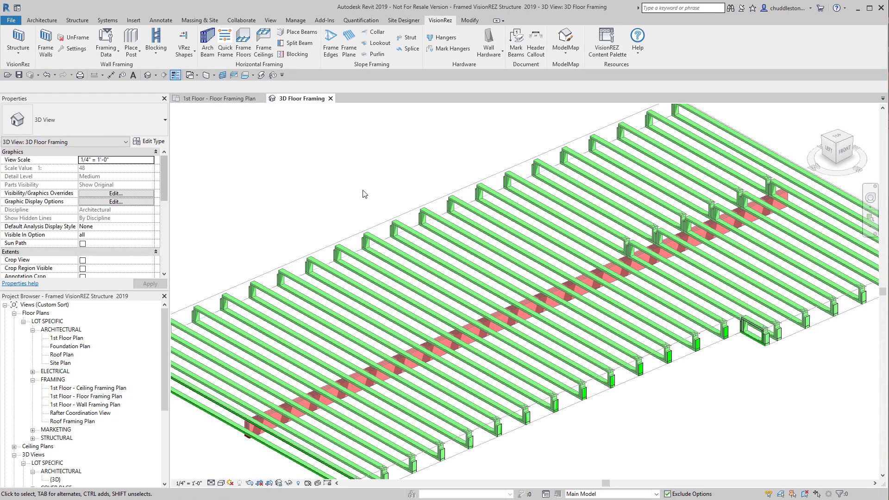
middle_click_drag(367, 235, 535, 178, "shift")
middle_click_drag(513, 95, 604, 262, "shift")
scroll(578, 313, "down", 3)
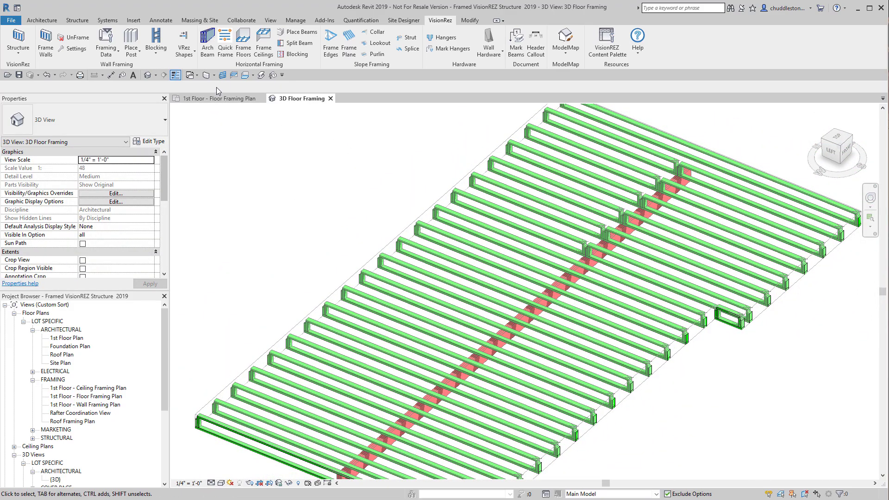
In the 1st Floor framing plan, set up Blocking with Floor Truss_v2-21, type Floor Truss 3 1/2" x 11 7/8", aligned Flush to Top.
left_click(218, 98)
middle_click_drag(280, 194, 263, 266)
scroll(263, 266, "up", 1)
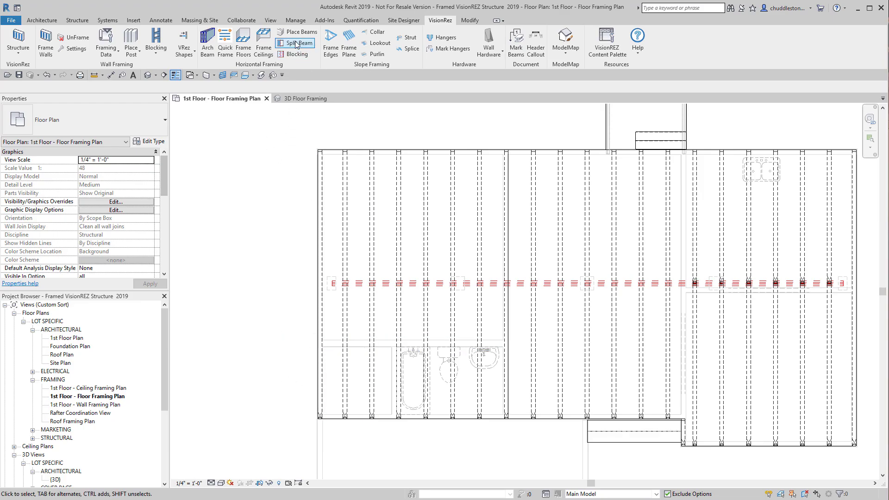
left_click(297, 55)
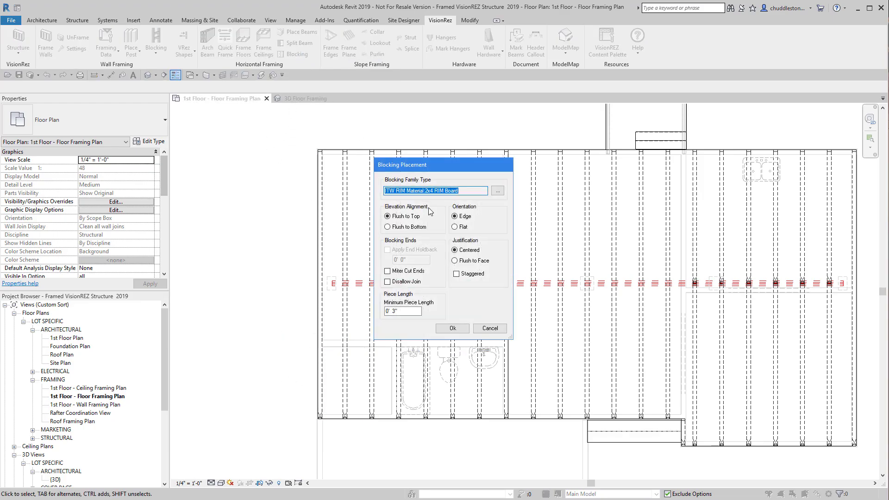
left_click(501, 193)
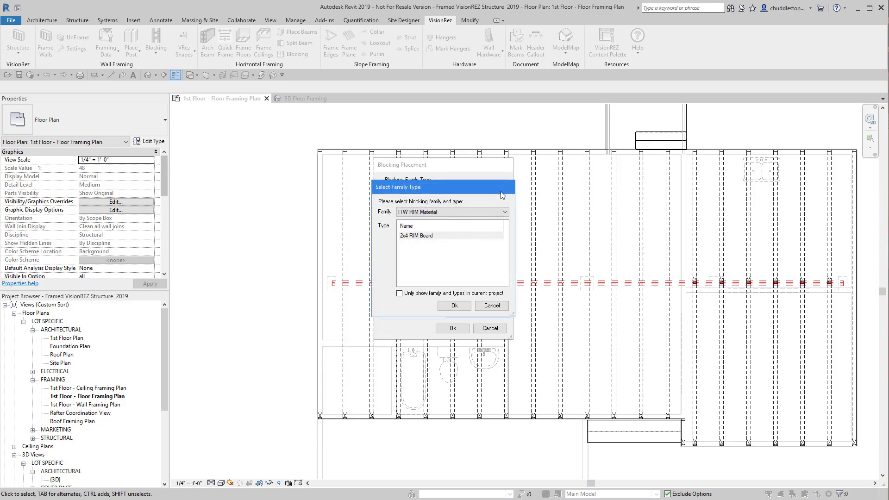
left_click(459, 213)
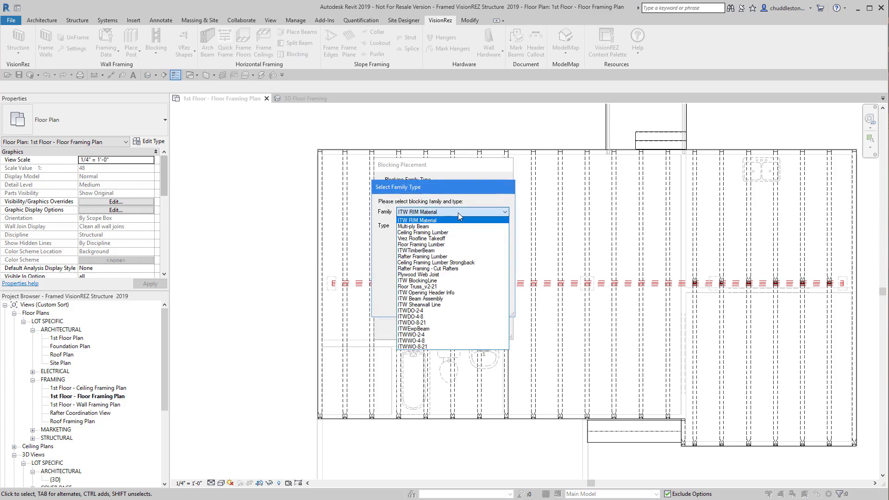
left_click(406, 286)
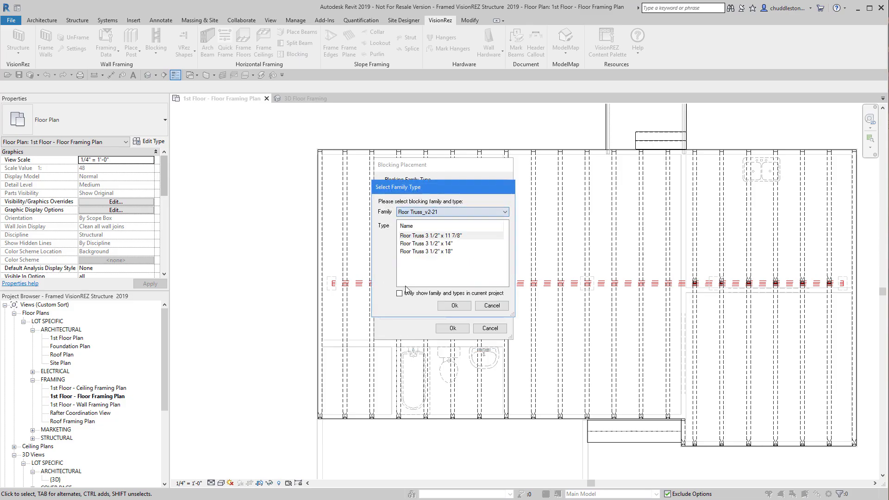
left_click(436, 237)
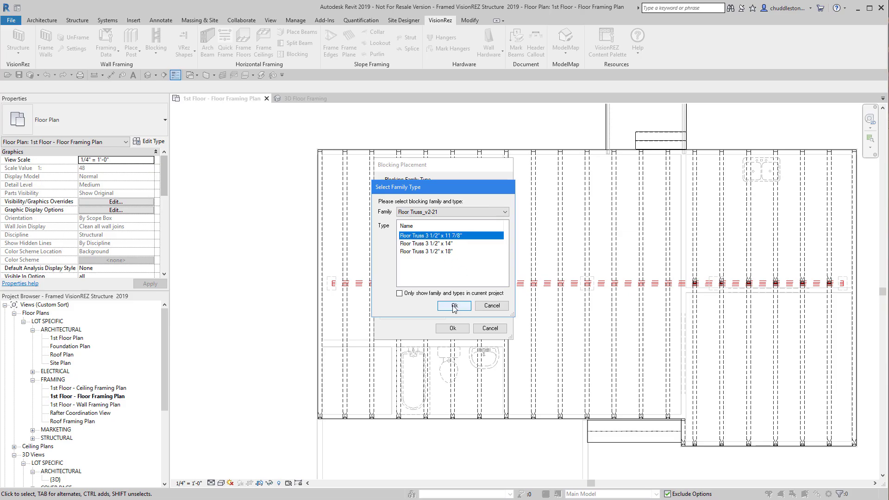
left_click(454, 305)
left_click(388, 216)
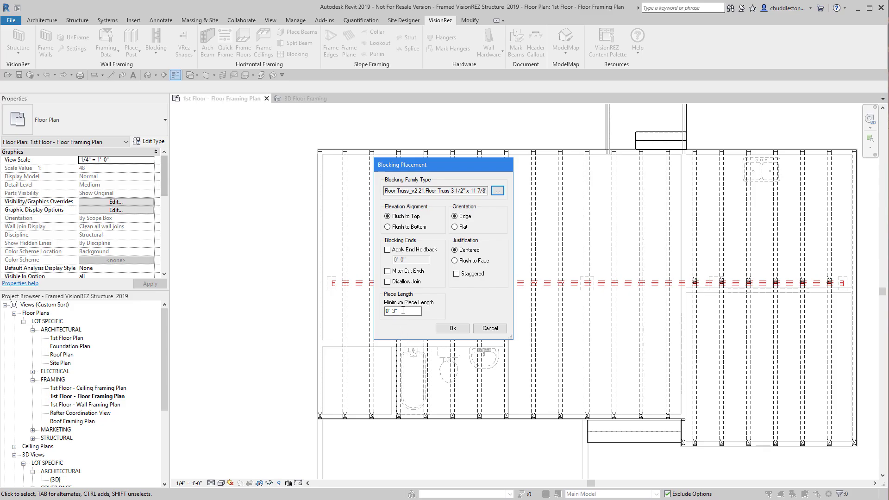
left_click(452, 328)
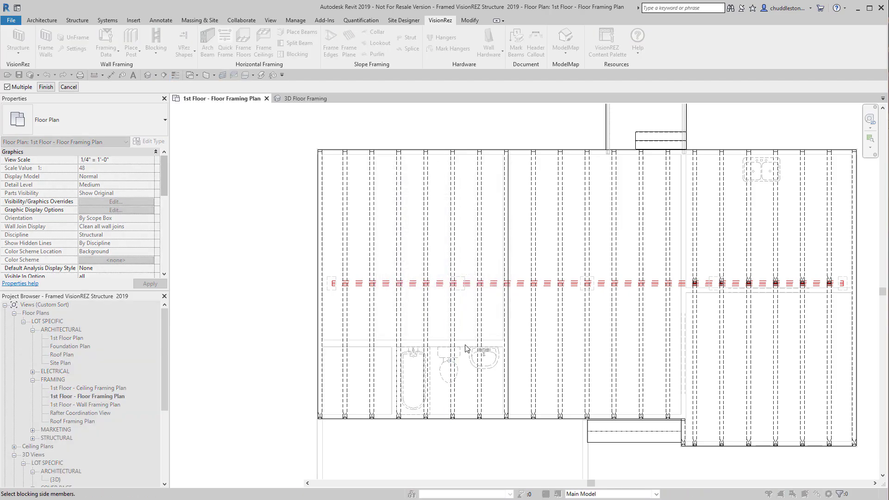
Select the trusses around the bathroom as side members and place blocking between them along the bathroom's upper wall.
scroll(481, 331, "up", 1)
middle_click_drag(485, 331, 543, 246)
scroll(543, 247, "up", 4)
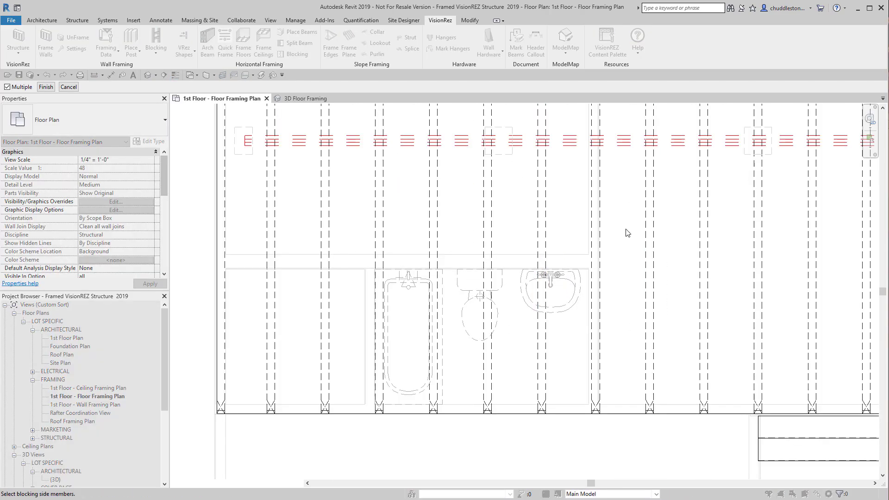
left_click_drag(625, 229, 214, 240)
left_click(45, 87)
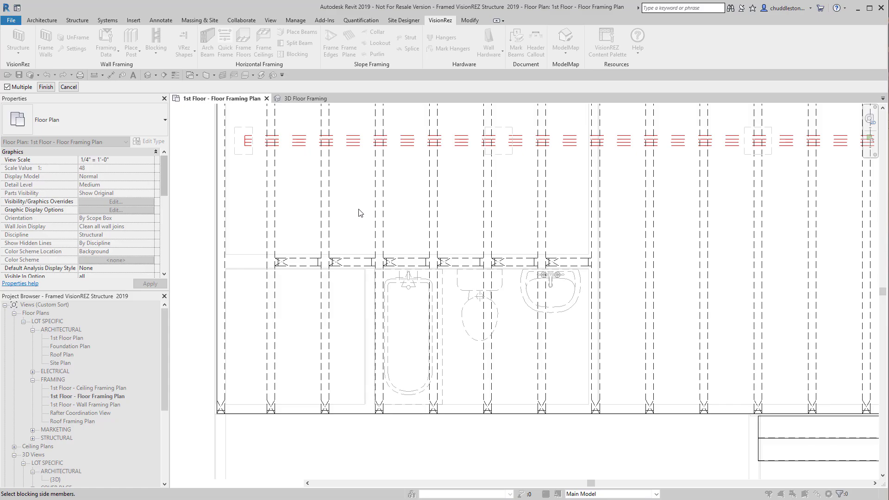
scroll(359, 213, "up", 5)
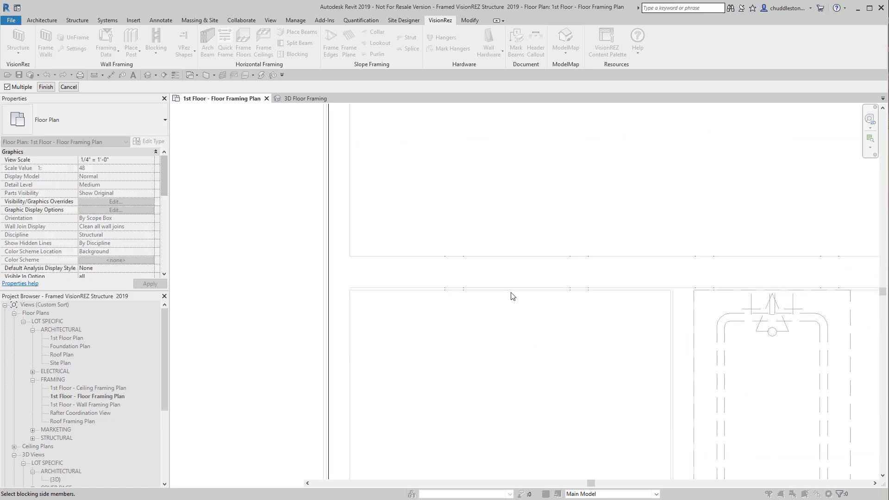
right_click(521, 176)
left_click(532, 182)
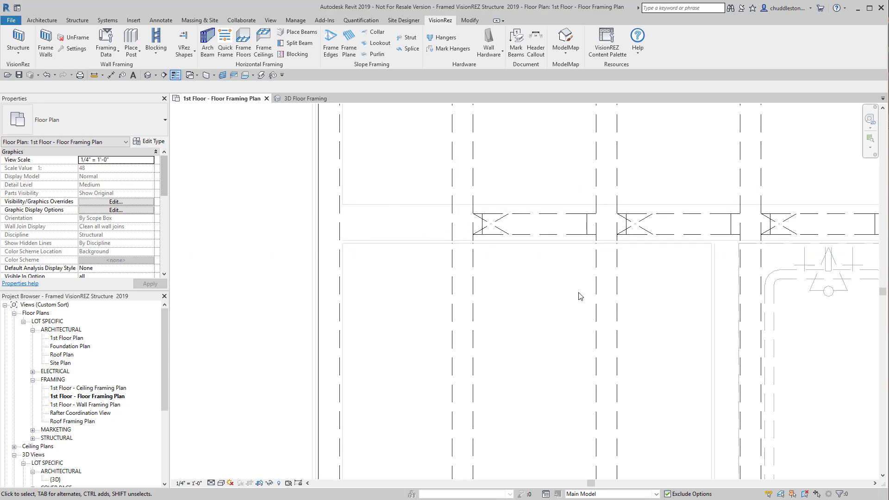
Copy the westernmost truss block 2' horizontally into the empty end bay beside the exterior wall.
left_click(566, 235)
key("c")
key("o")
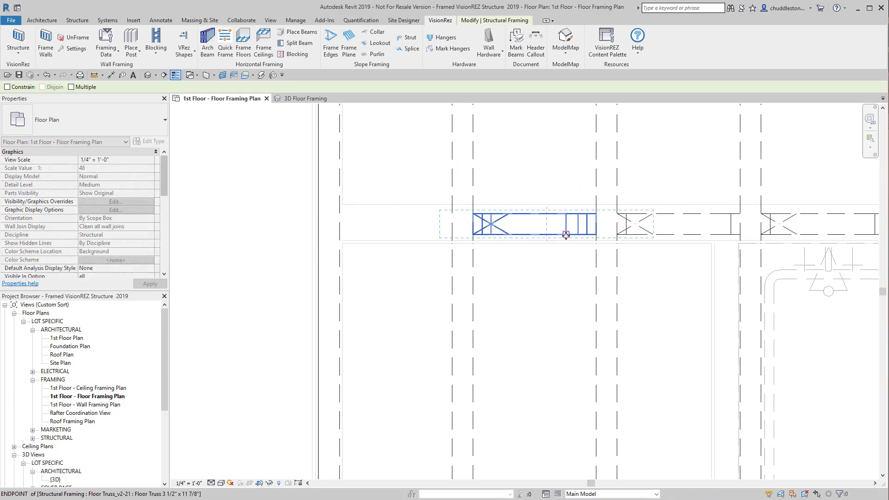
left_click(561, 291)
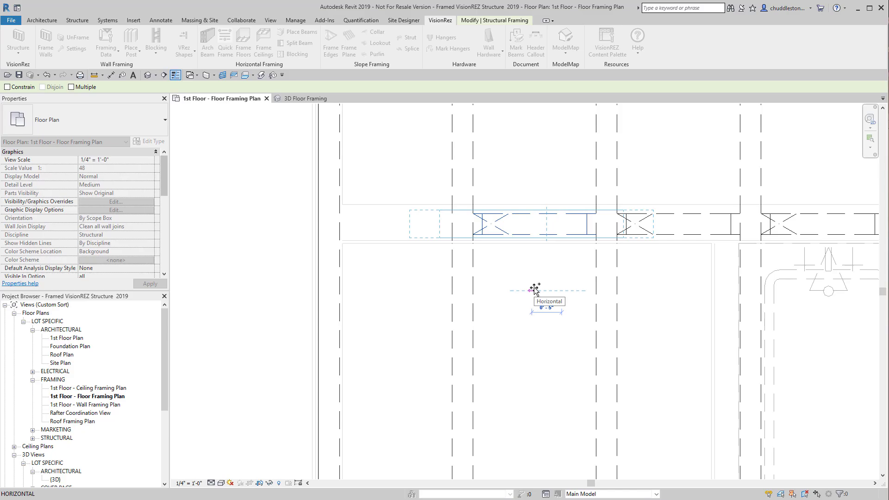
type("2'")
key("Return")
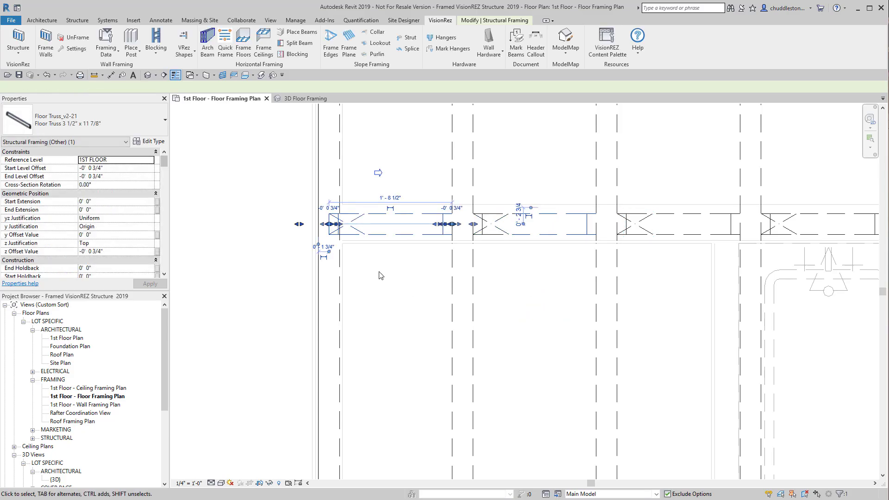
right_click(371, 272)
left_click(398, 278)
Add an aligned dimension across the westernmost bay, between the facing edges of its two trusses, above the copied block.
scroll(407, 153, "up", 3)
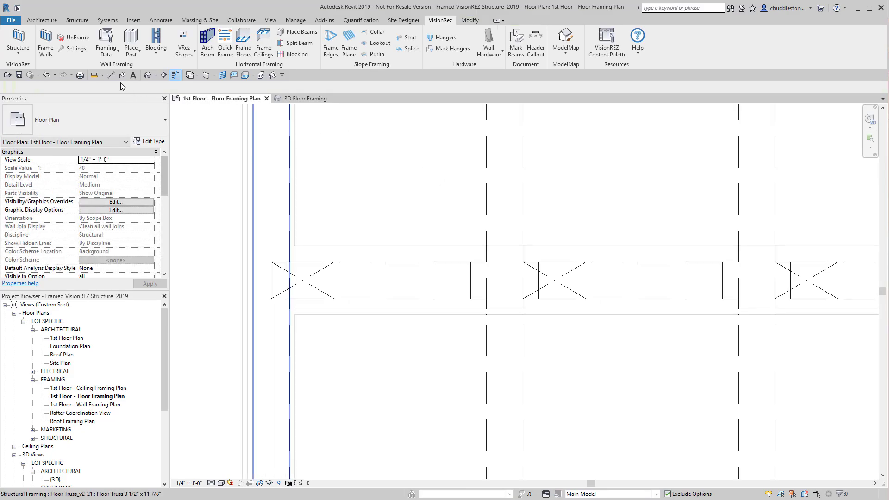
left_click(112, 75)
left_click(289, 193)
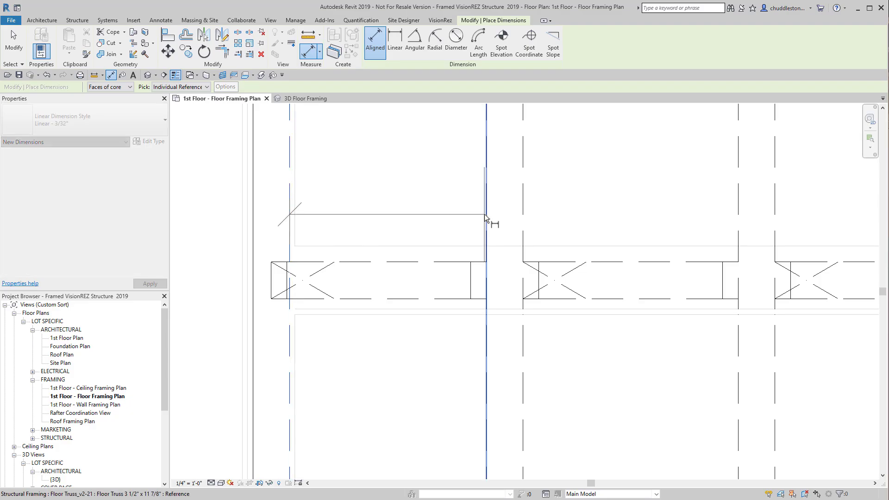
left_click(484, 214)
left_click(421, 181)
right_click(363, 202)
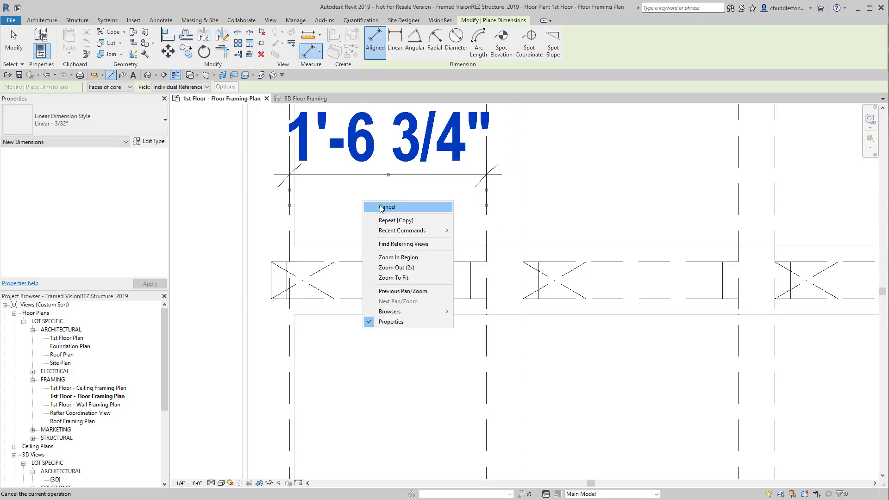
left_click(381, 208)
scroll(380, 213, "down", 2)
right_click(380, 276)
left_click(398, 282)
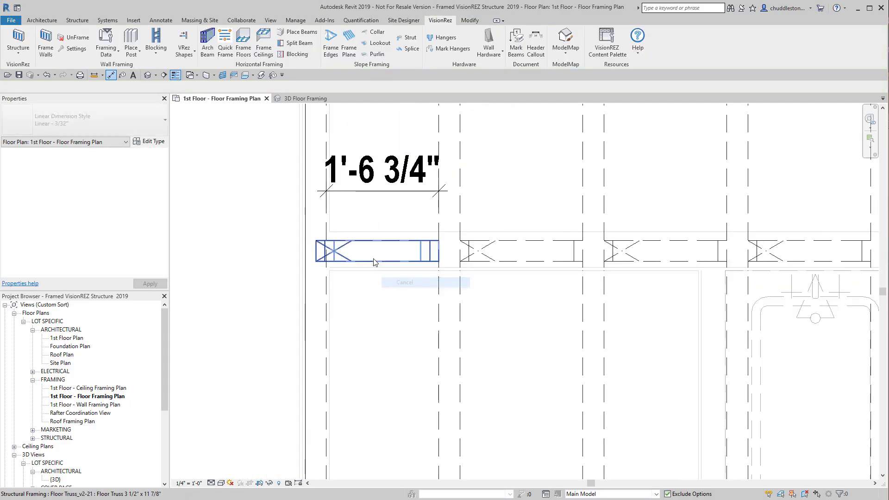
Set the length of the copied truss block in the westernmost bay to 1' 6 3/4".
left_click(374, 261)
left_click(368, 223)
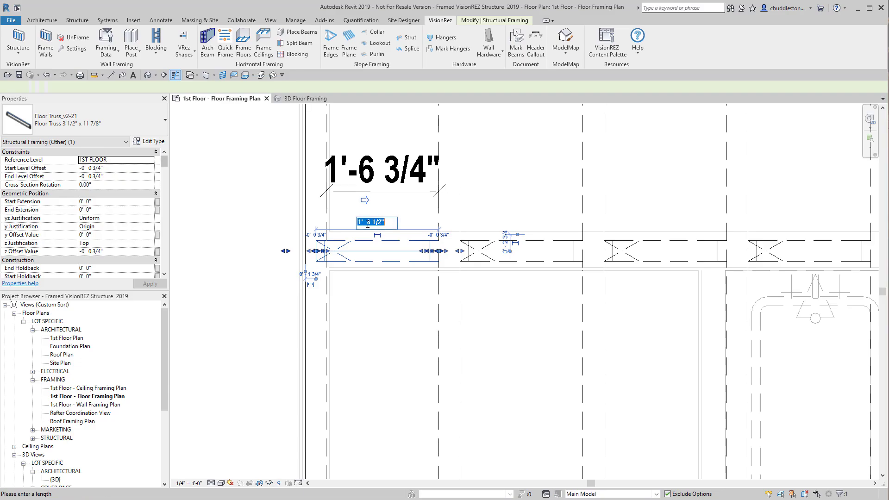
left_click(369, 223)
key("Return")
left_click(245, 220)
right_click(356, 198)
left_click(371, 203)
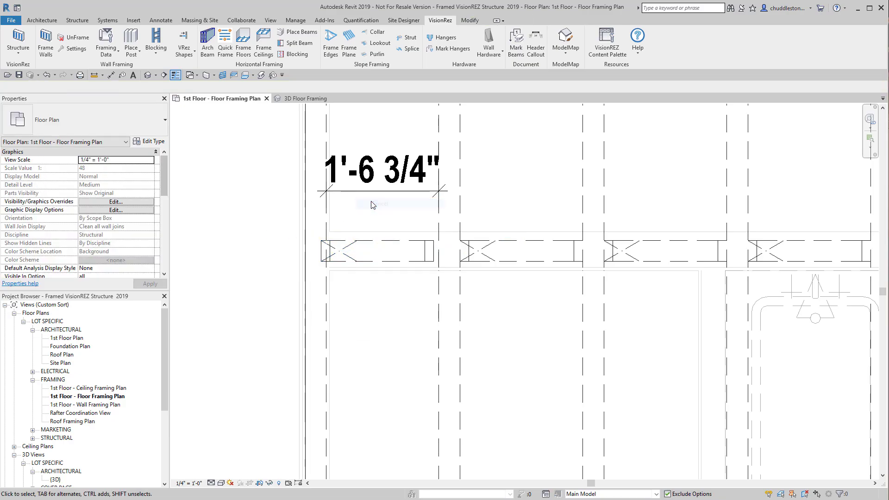
Nudge the shortened truss block east so it fits between the two trusses of the westernmost bay.
key("Tab")
left_click(427, 254)
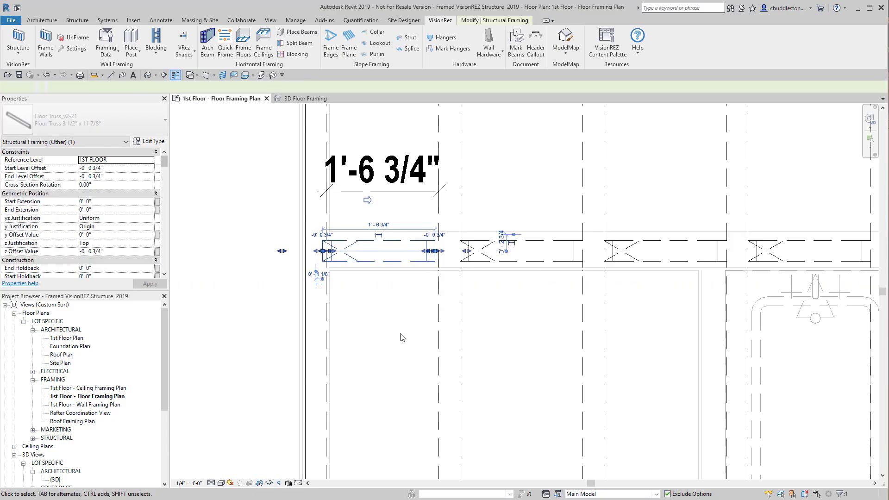
scroll(437, 255, "up", 5)
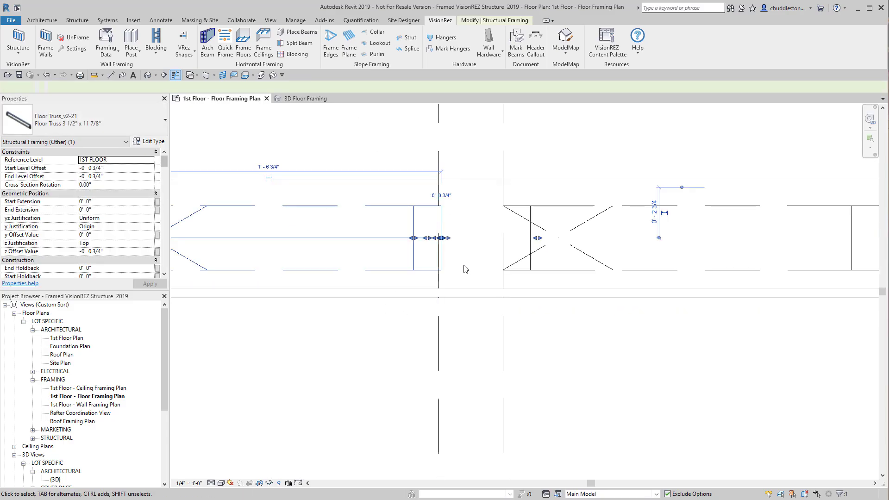
left_click(354, 349)
Delete the aligned dimension above the westernmost truss block.
scroll(463, 361, "down", 5)
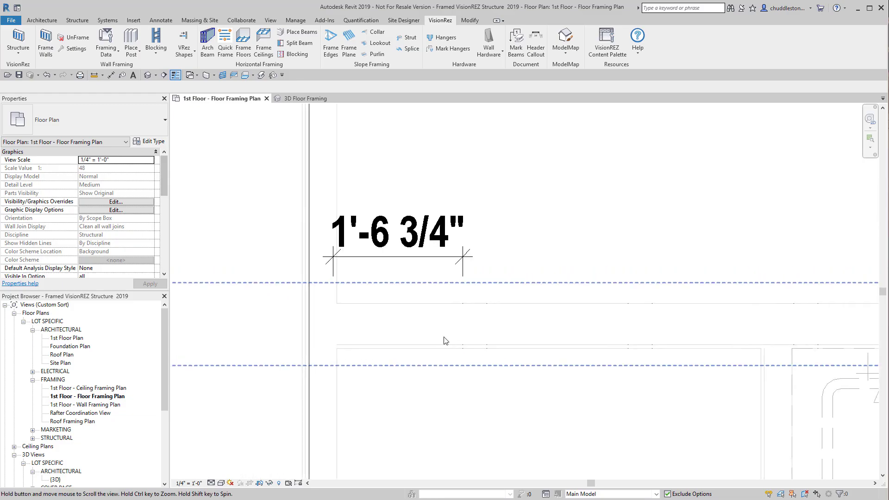
left_click(434, 246)
left_click(420, 238)
scroll(417, 236, "down", 7)
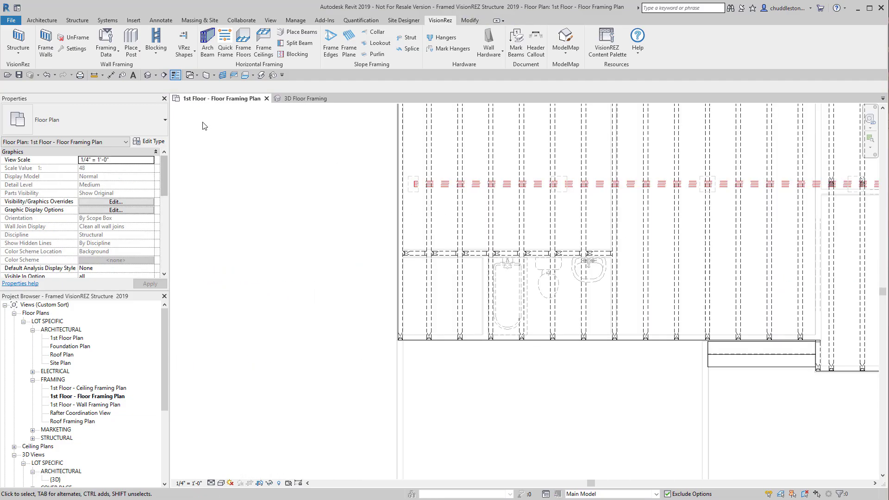
Open the 3D Floor Framing view and examine the truss blocking row and dropped beam across the whole floor.
left_click(297, 99)
scroll(389, 156, "down", 2)
middle_click_drag(389, 157, 394, 170)
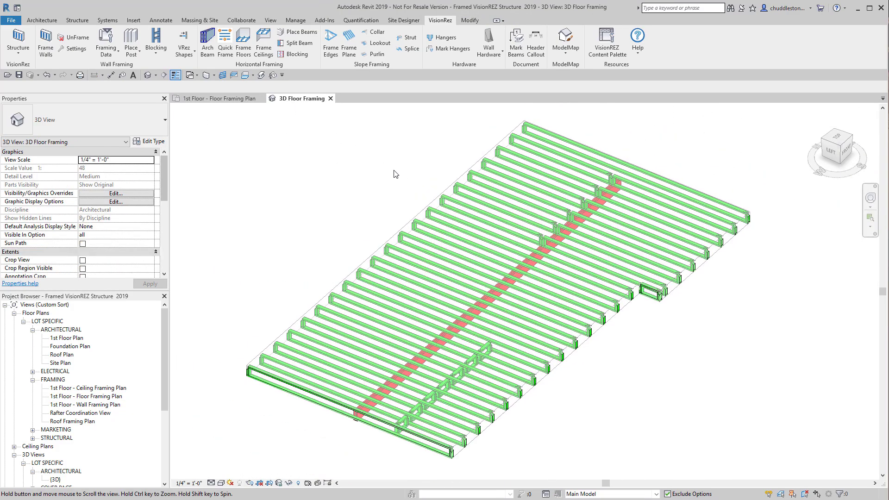